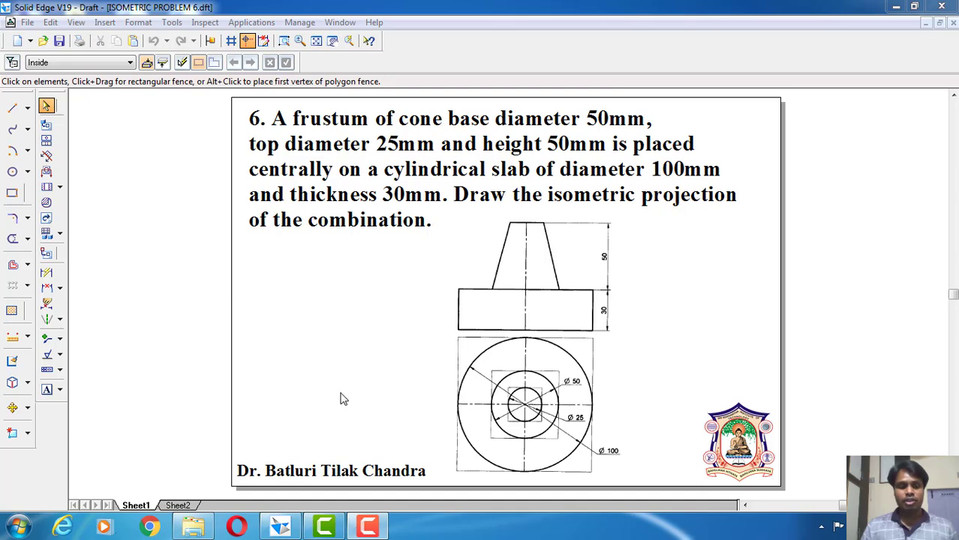
On Sheet2, draw a 100 mm line at 30 degrees, starting near the lower middle of the sheet
click(182, 508)
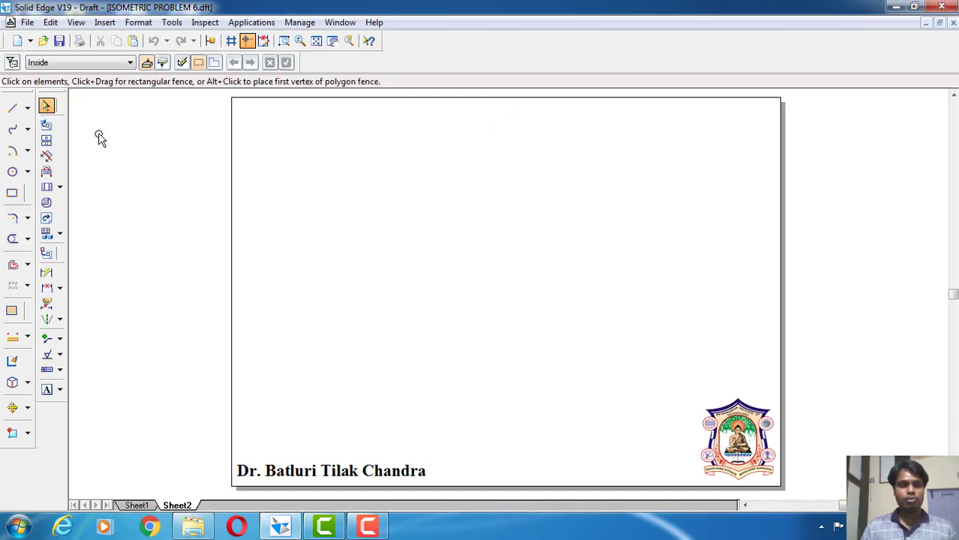
click(13, 110)
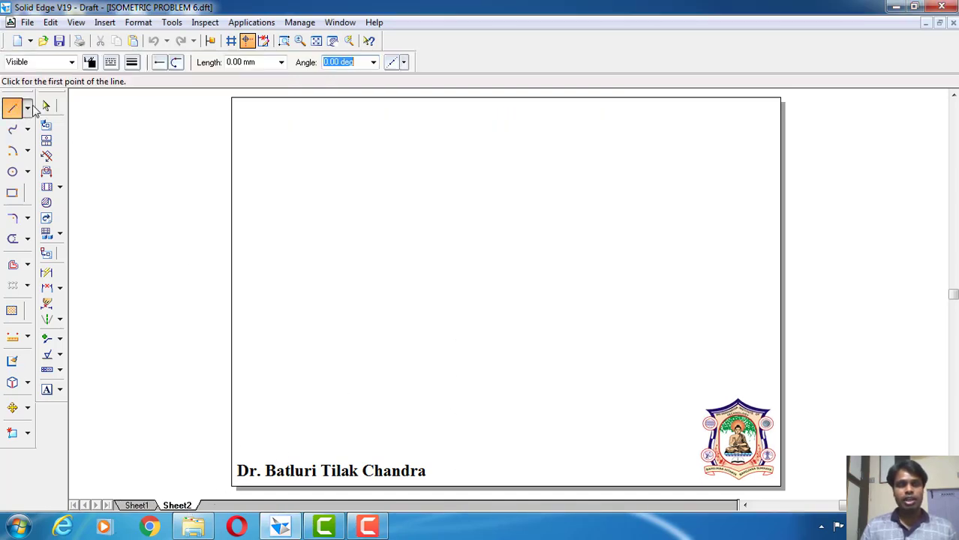
click(133, 62)
click(146, 79)
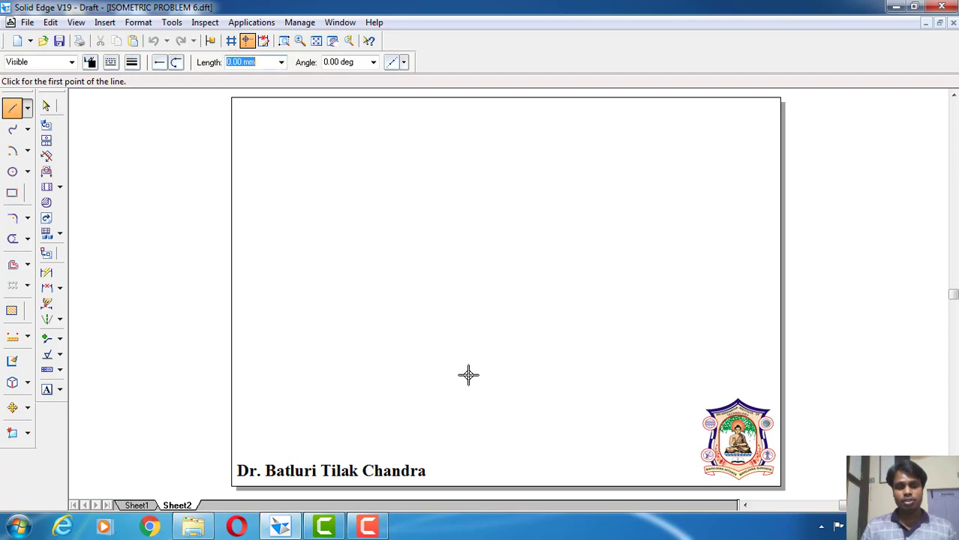
click(513, 437)
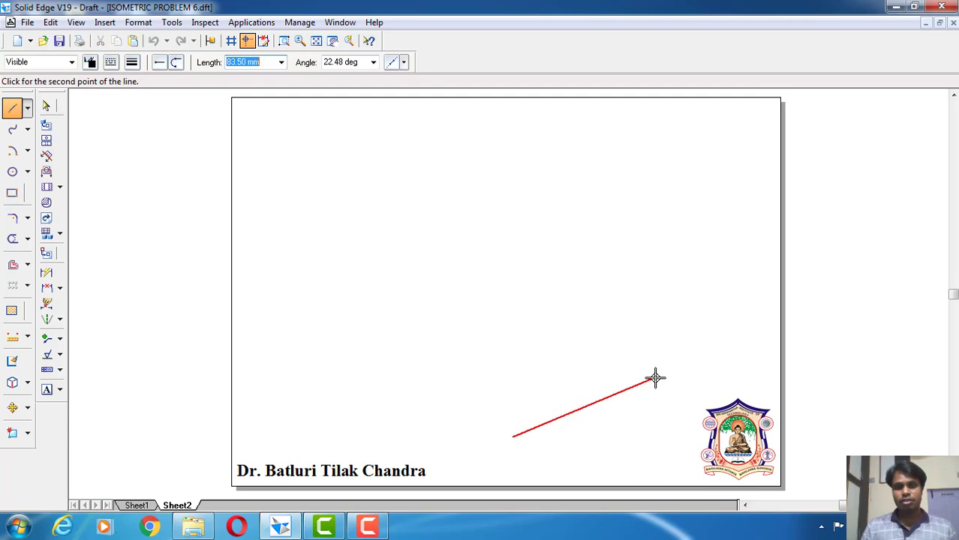
text(1)
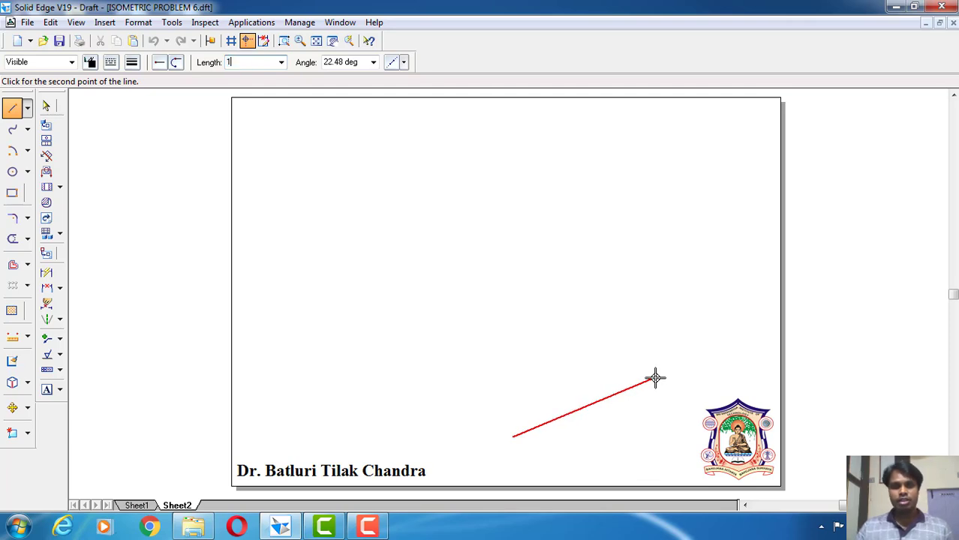
text(00)
key(Tab)
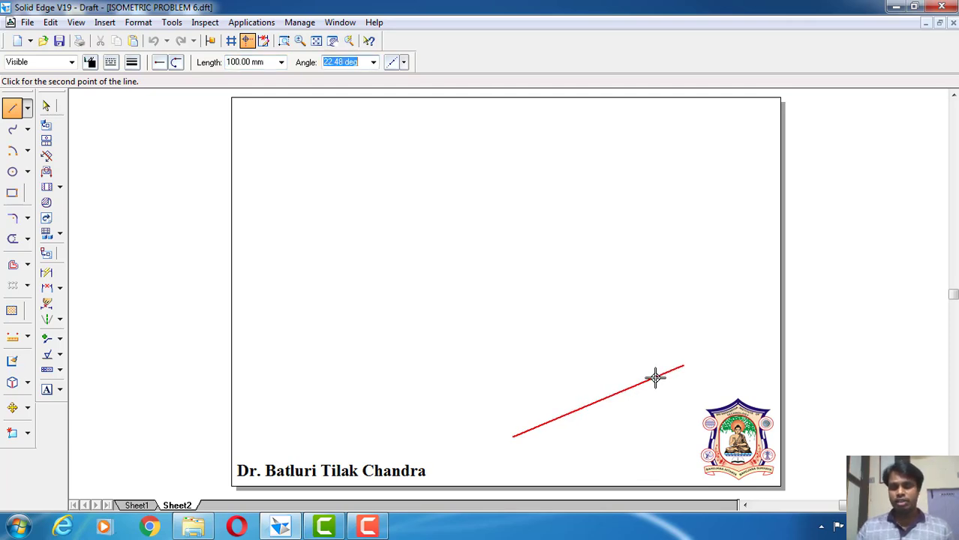
text(30)
key(Return)
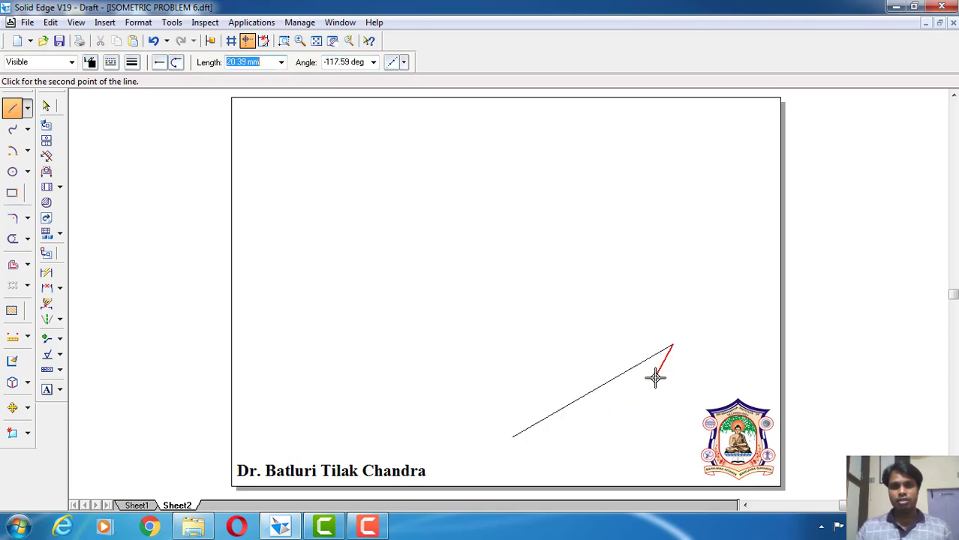
Continue from the line's upper end with a second rhombus side, 100 mm long at 150 degrees
text(1)
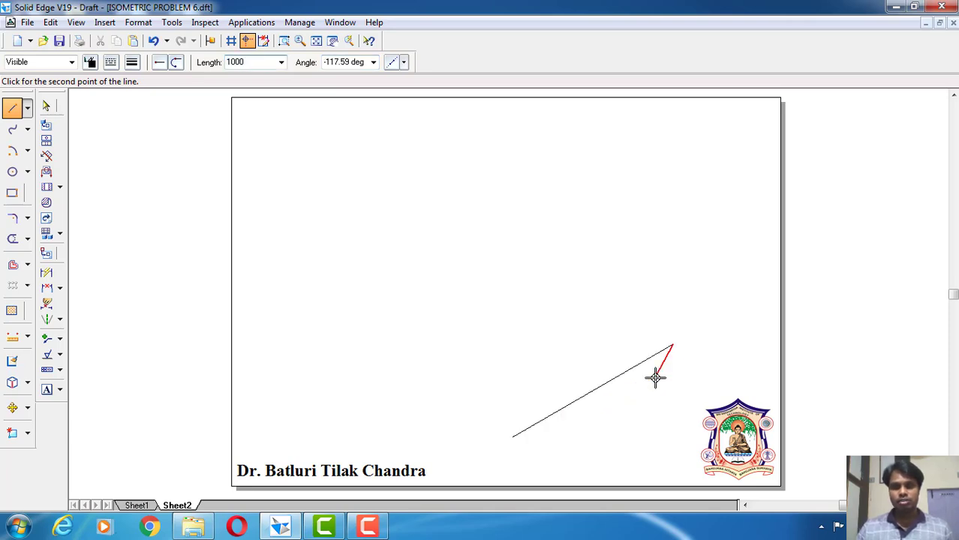
text(00)
key(Tab)
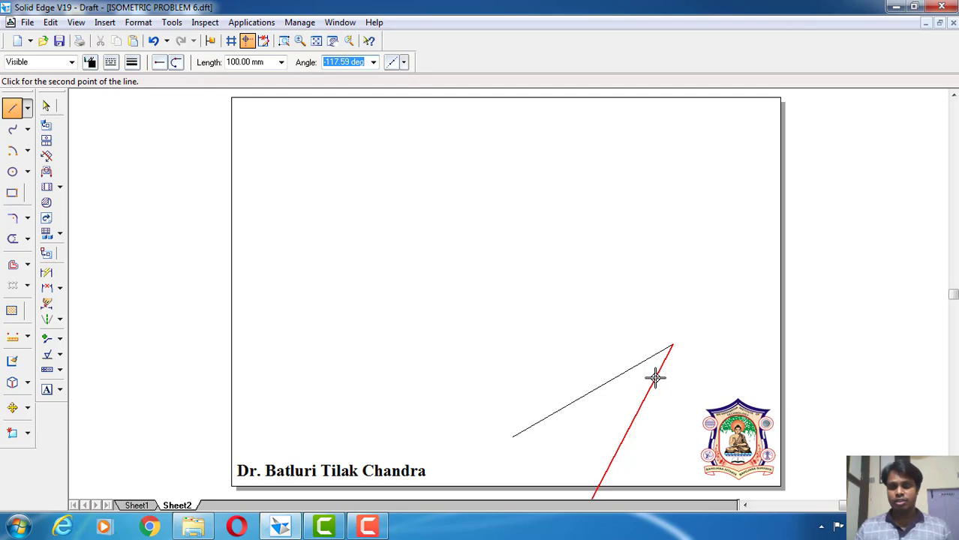
text(150)
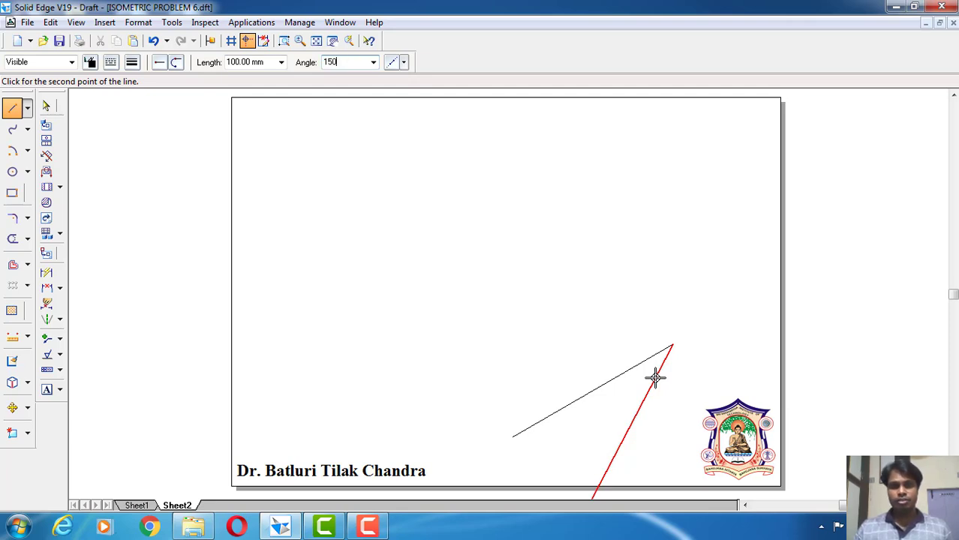
key(Return)
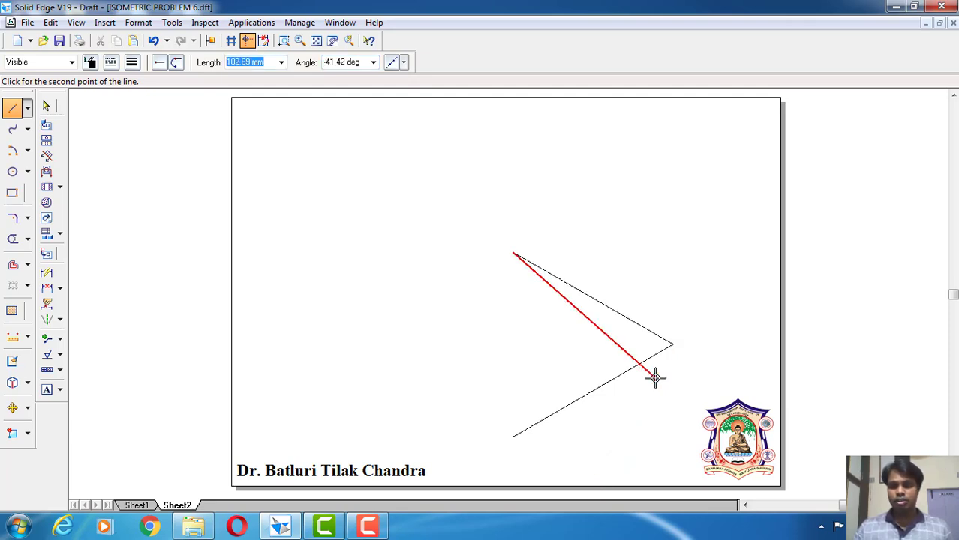
Add the third rhombus side from the top corner, 100 mm long at -150 degrees
text(100)
key(Tab)
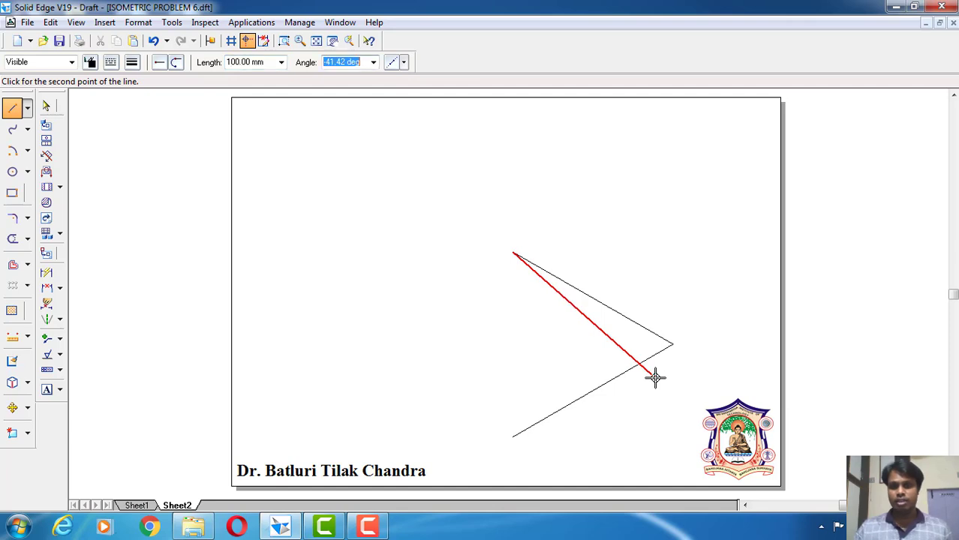
text(-)
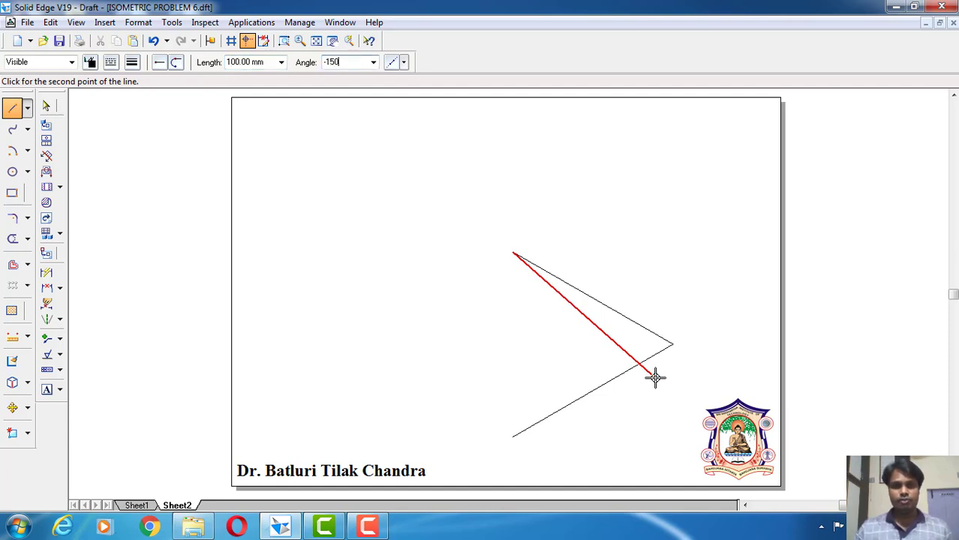
text(150)
key(Return)
Close the rhombus with a 100 mm side at -30 degrees from its left corner and end the line command
text(100)
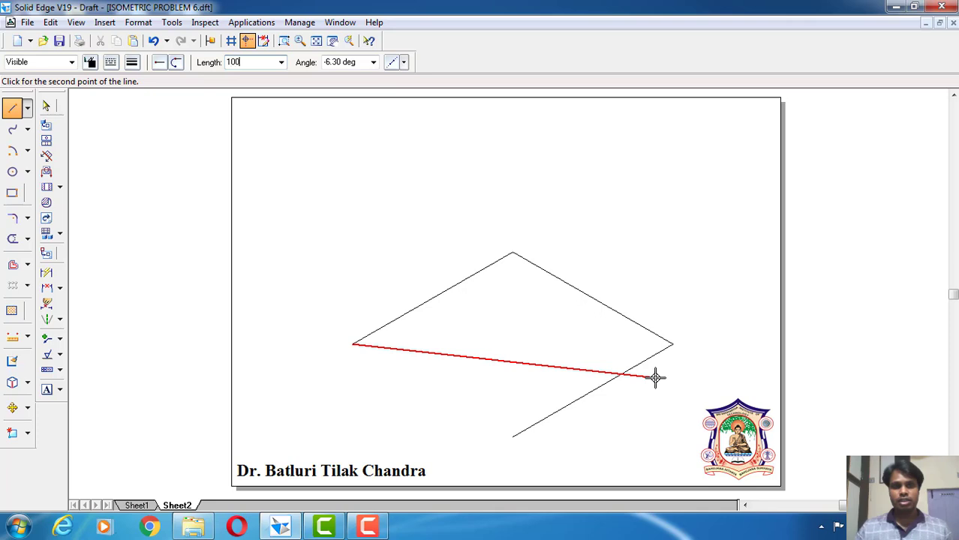
key(Tab)
text(-)
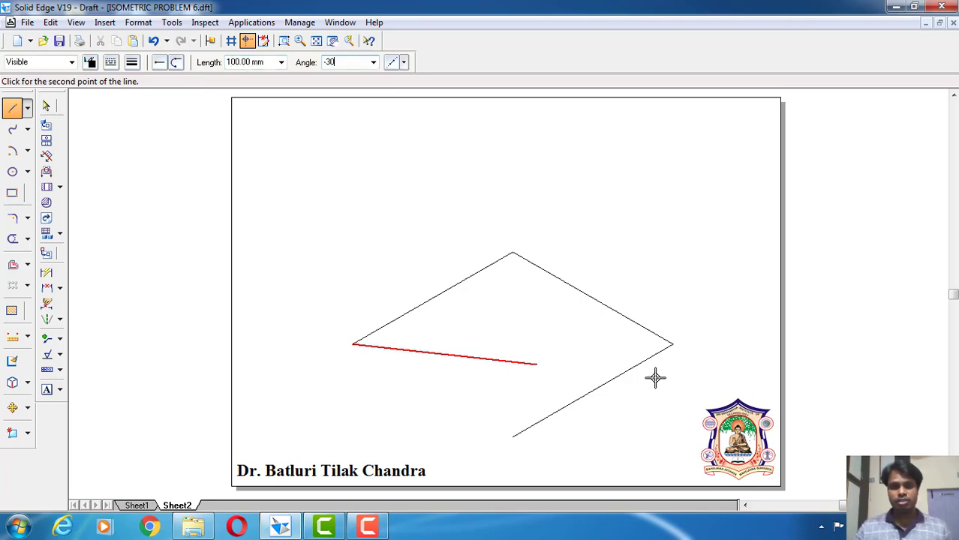
text(30)
key(Return)
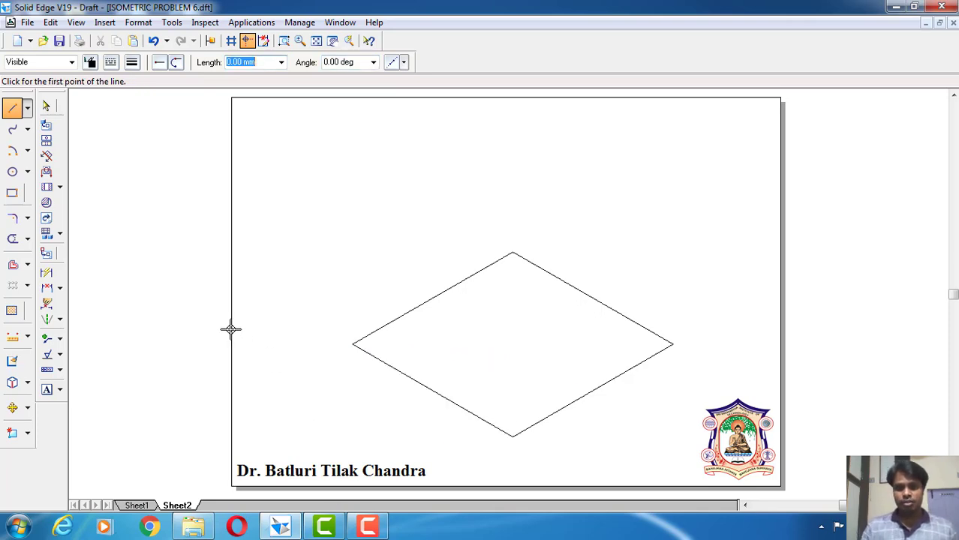
click(45, 106)
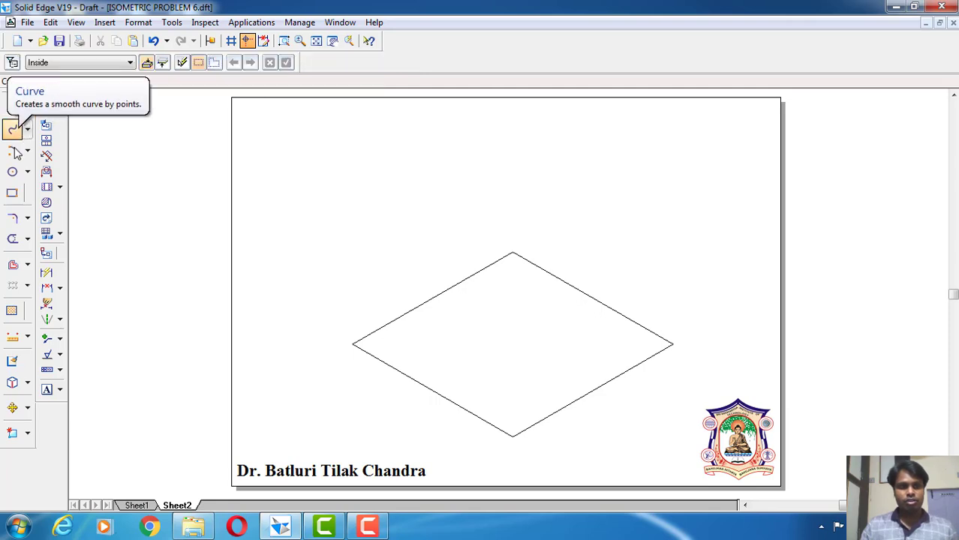
Draw two lines from the rhombus's bottom corner to the midpoints of its upper right and upper left sides
click(12, 108)
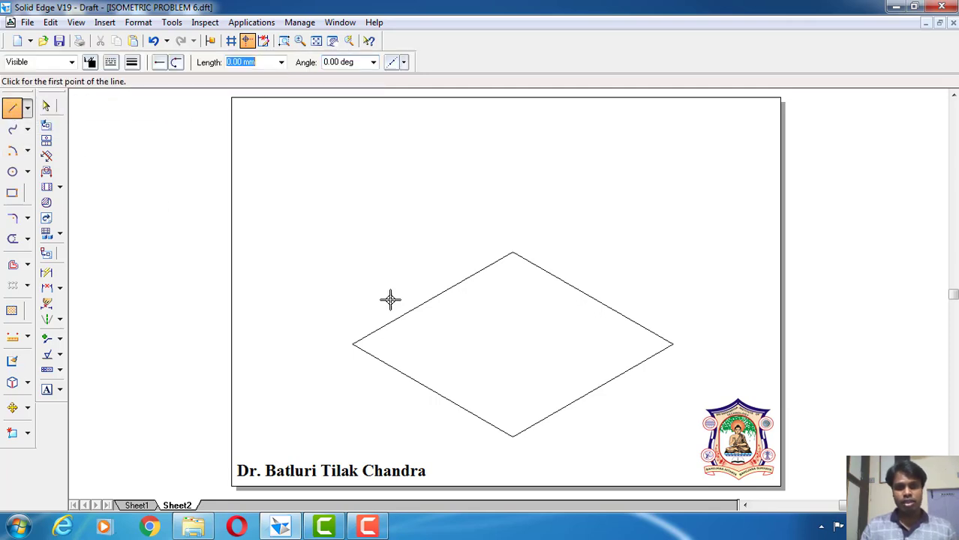
click(513, 436)
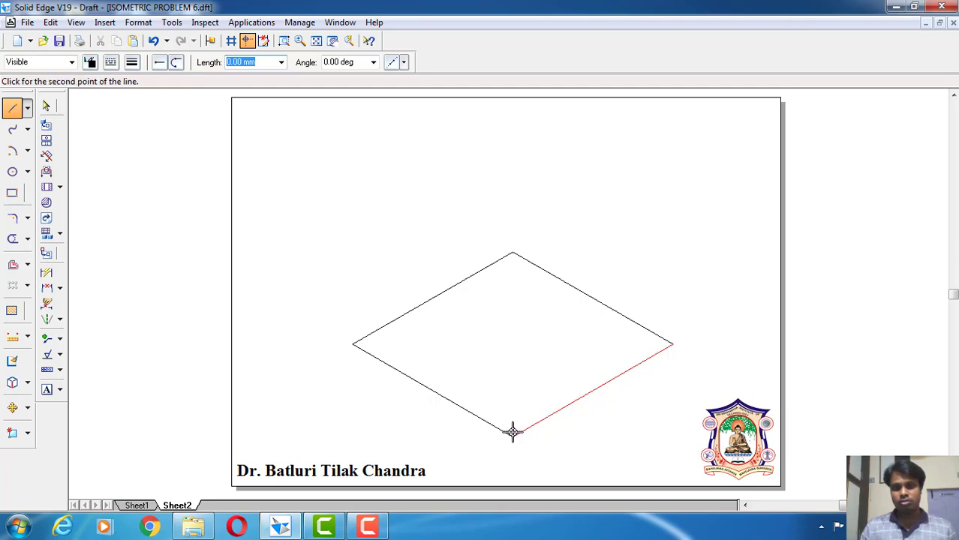
click(593, 300)
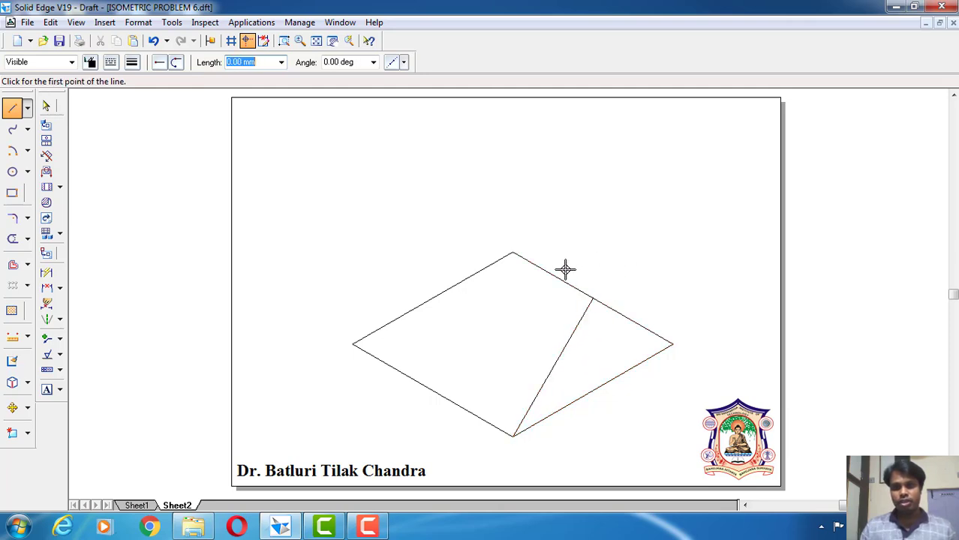
click(514, 436)
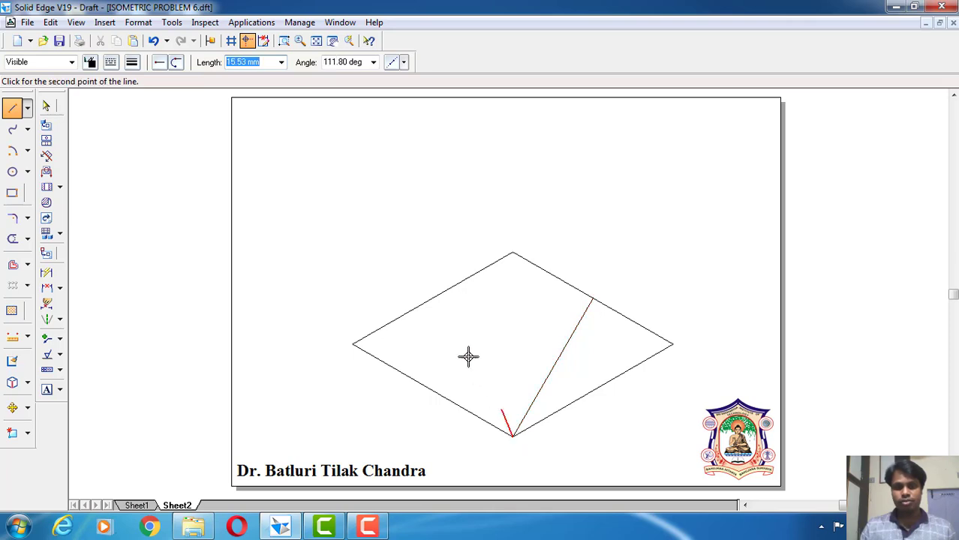
click(436, 299)
right_click(445, 249)
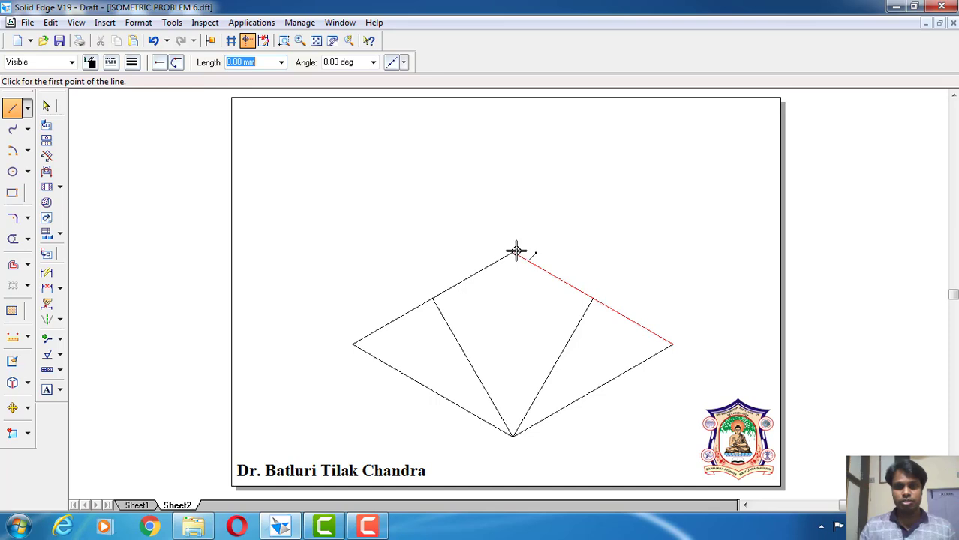
Draw two lines from the rhombus's top corner to the midpoints of its lower left and lower right sides
click(515, 252)
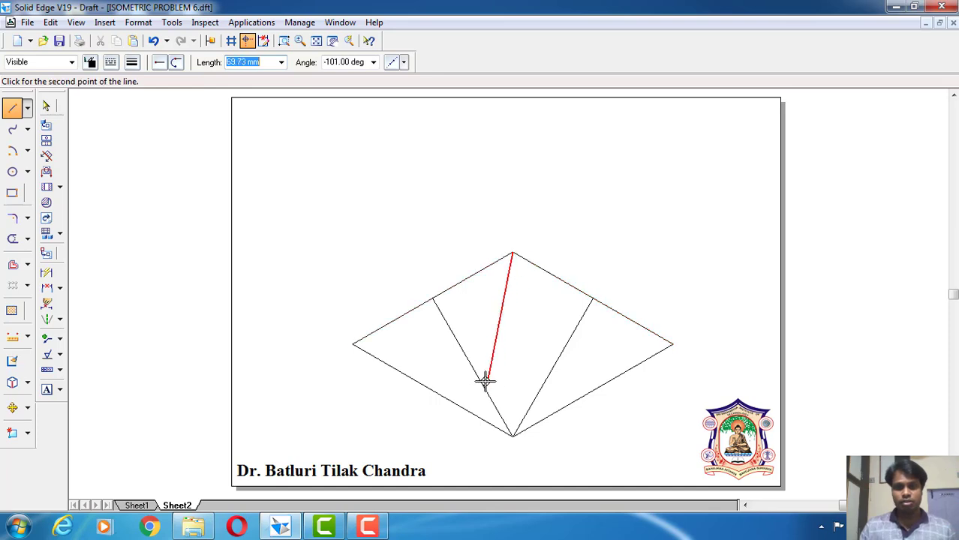
click(434, 388)
right_click(514, 275)
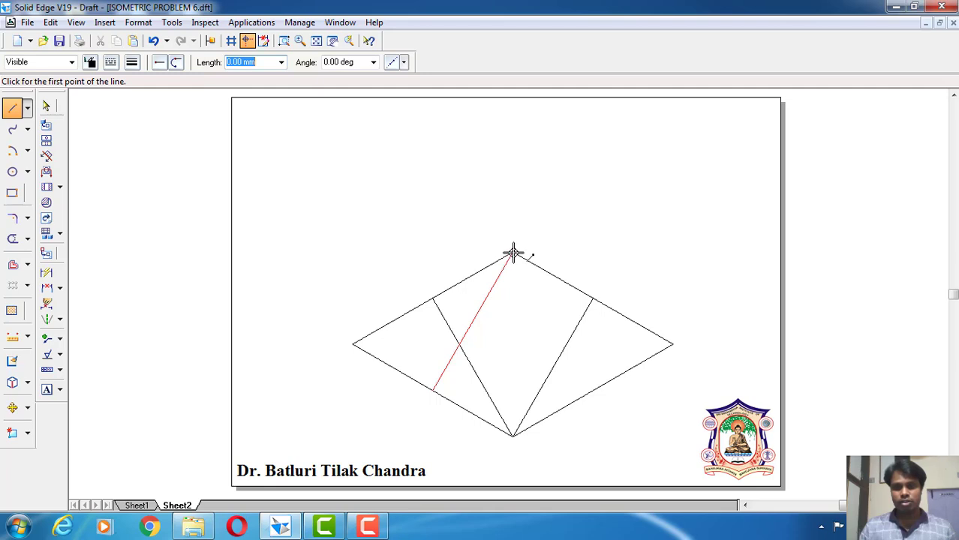
click(513, 253)
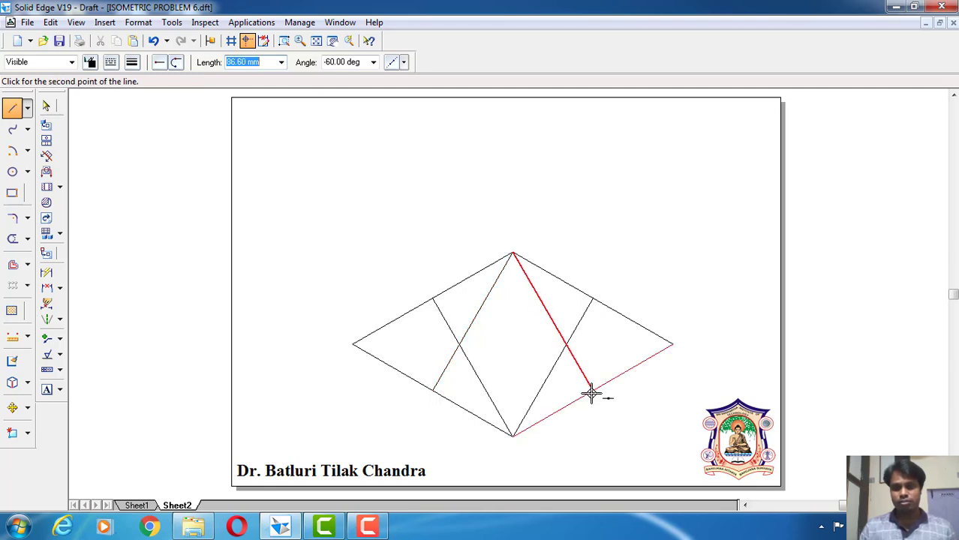
click(591, 391)
right_click(619, 386)
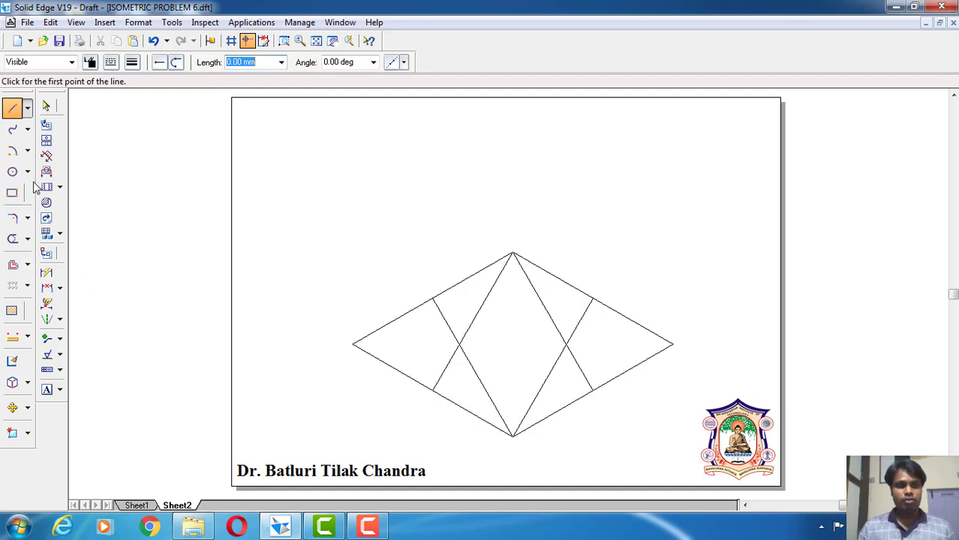
Draw a center-point arc about the rhombus's bottom corner, from the upper left side's midpoint to the upper right side's midpoint
click(26, 151)
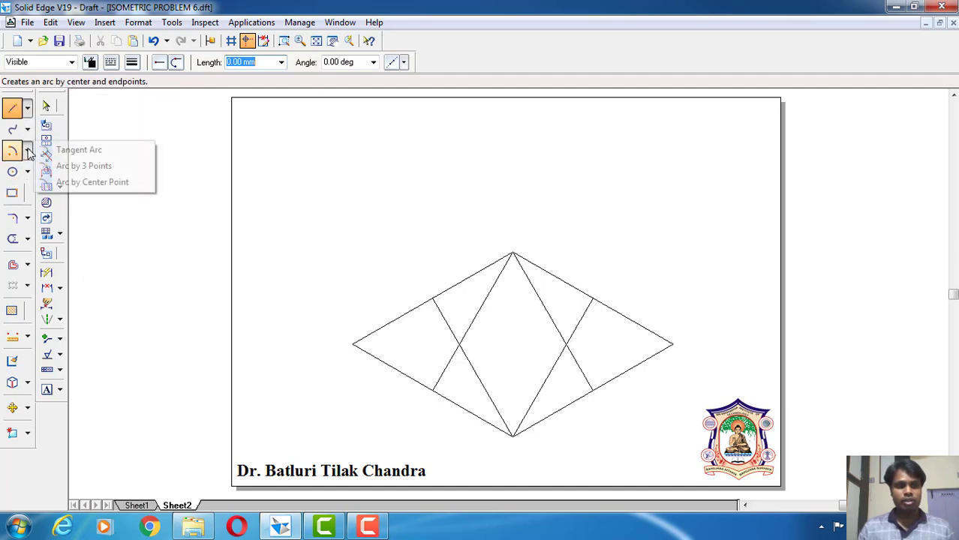
click(82, 182)
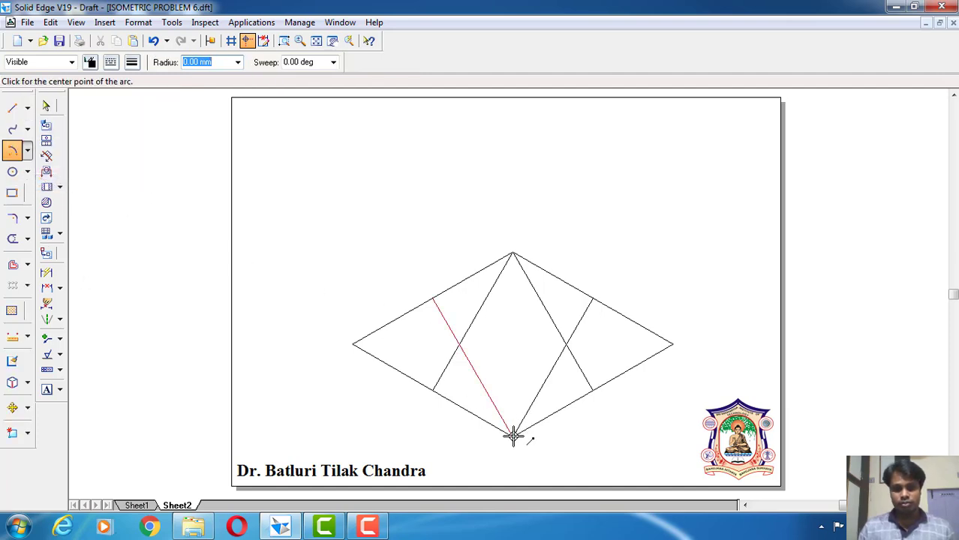
click(514, 435)
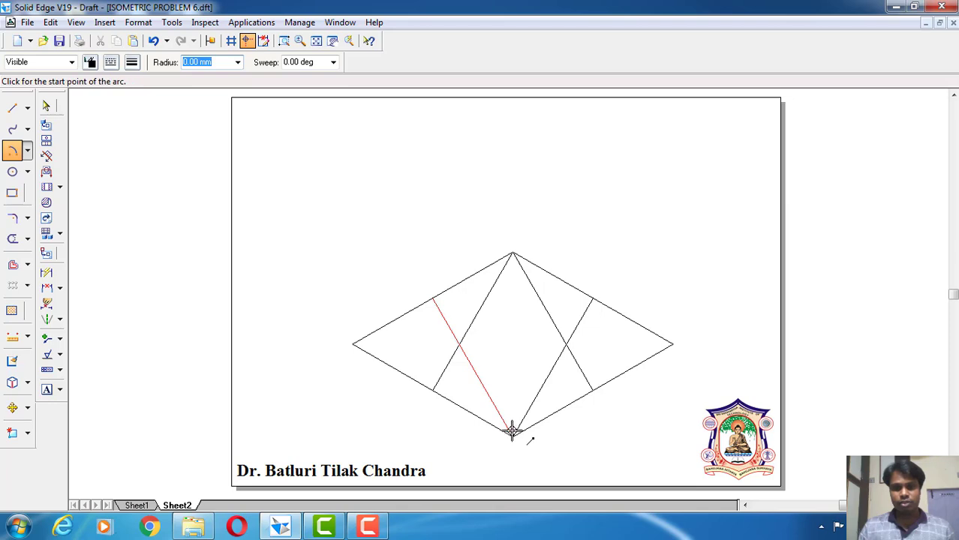
click(435, 297)
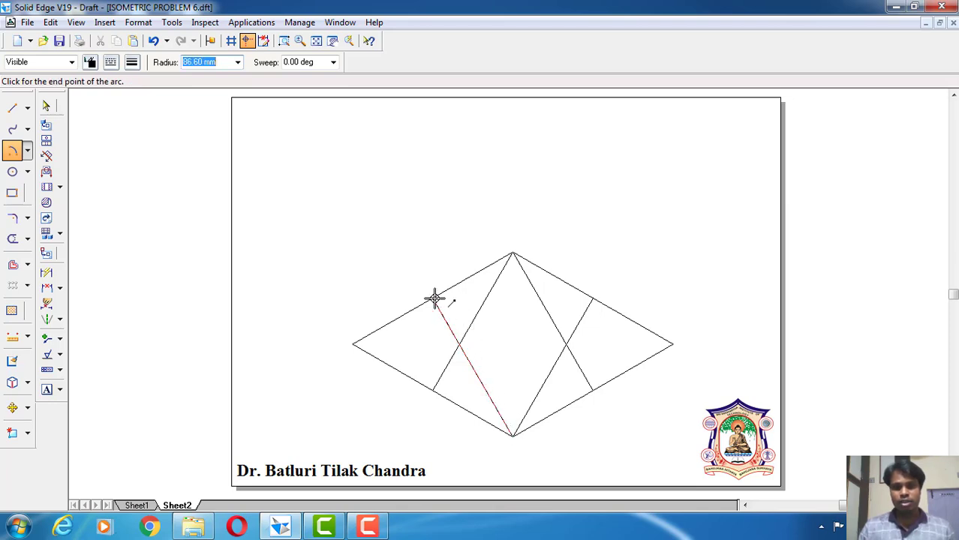
click(580, 314)
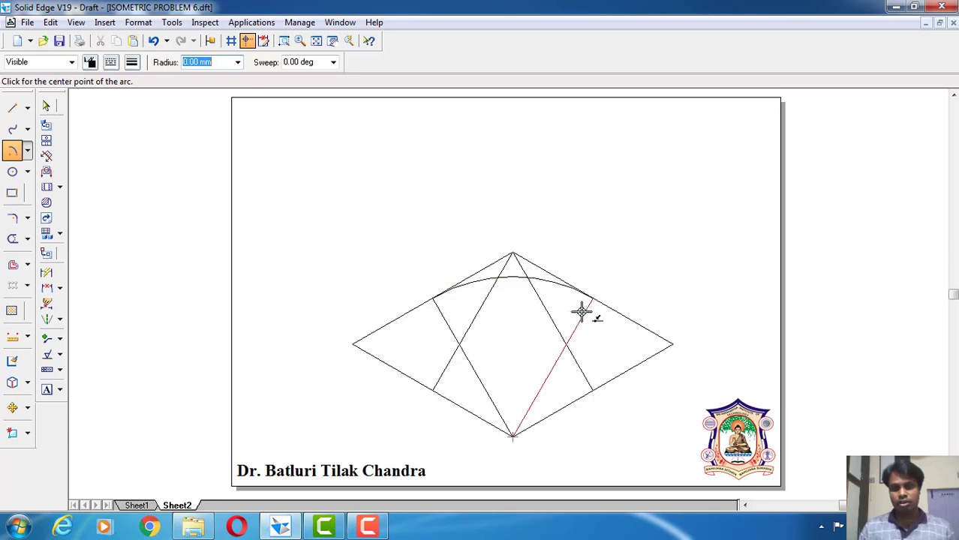
Draw a center-point arc about the rhombus's top corner, joining the midpoints of the lower left and lower right sides
click(513, 253)
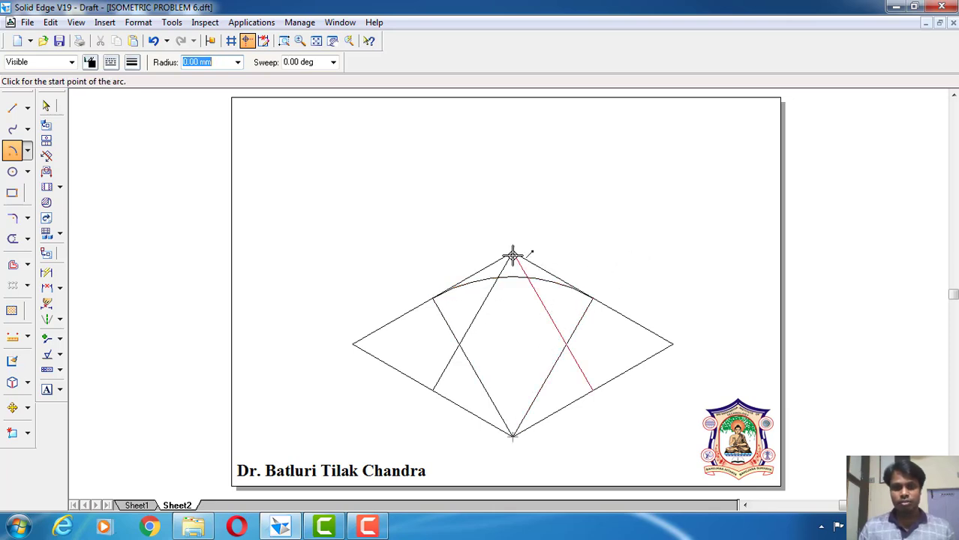
click(434, 390)
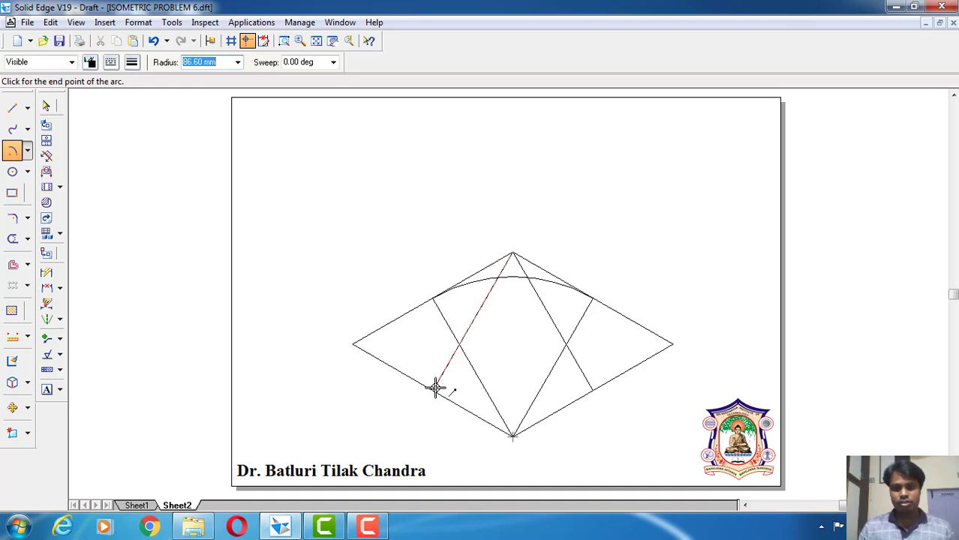
click(592, 391)
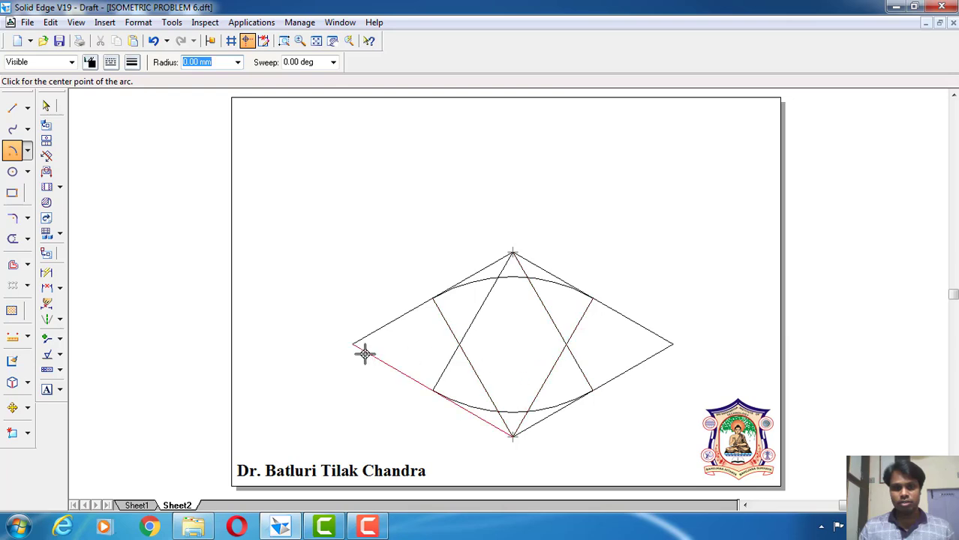
Draw the rhombus's horizontal diagonal as a line from its left corner to its right corner
click(14, 109)
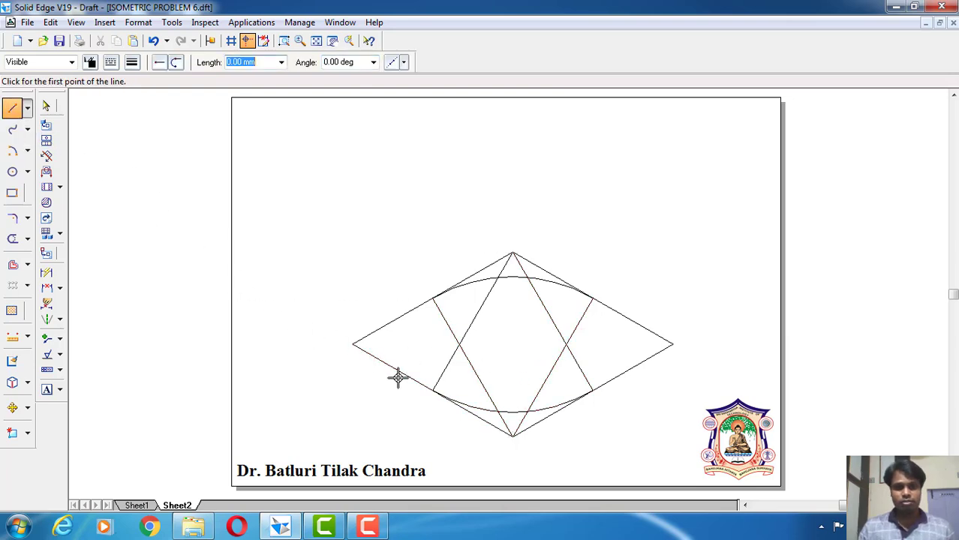
click(352, 345)
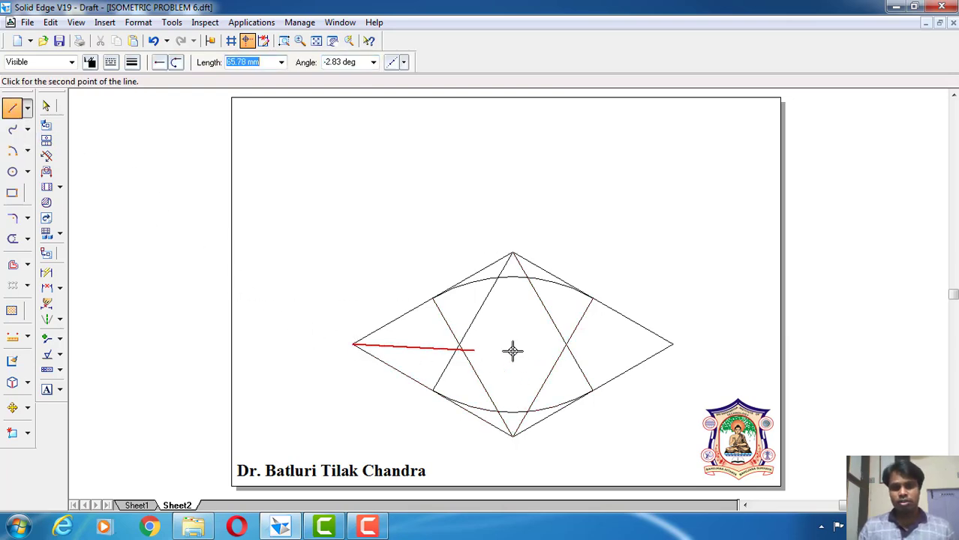
click(671, 344)
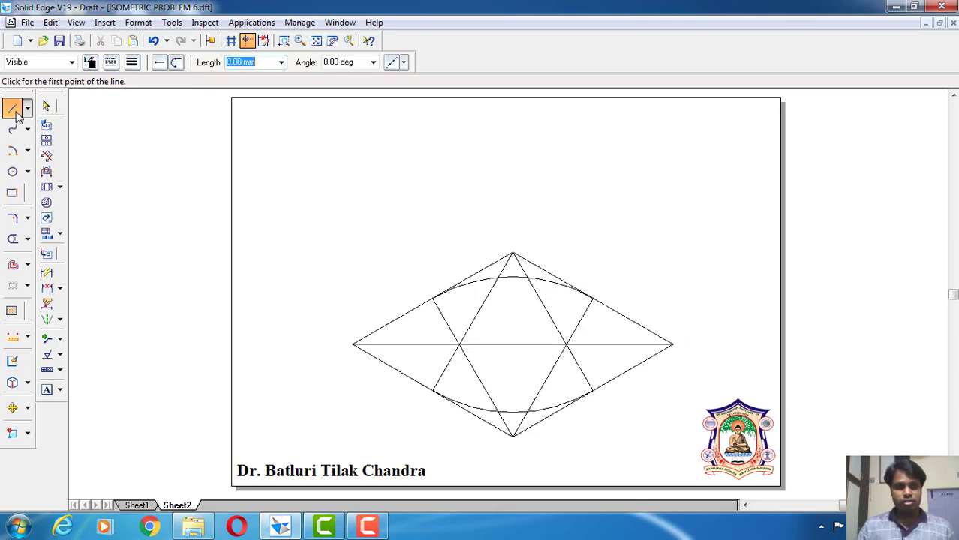
Draw a center-point arc about the left intersection on the horizontal diagonal, from the upper left side's midpoint to the lower left side's midpoint
click(12, 150)
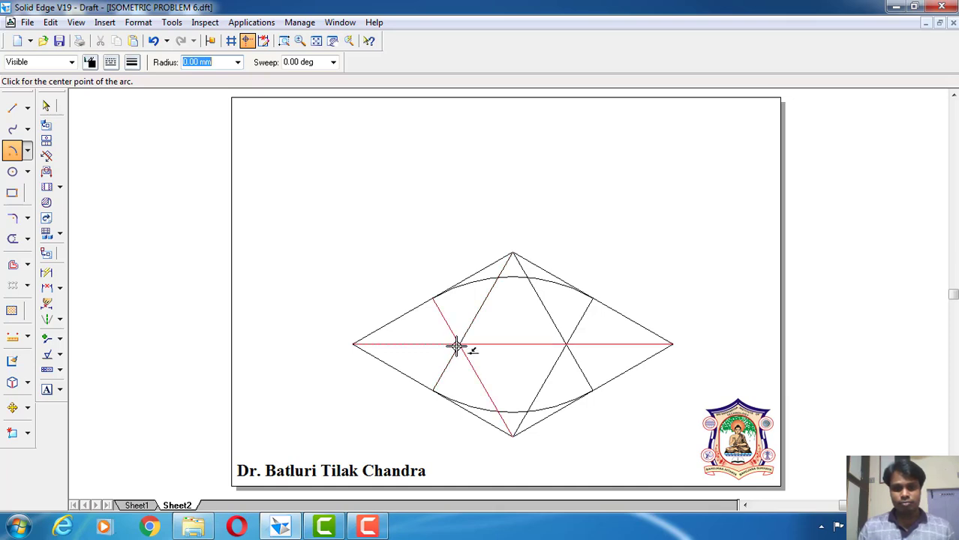
click(458, 343)
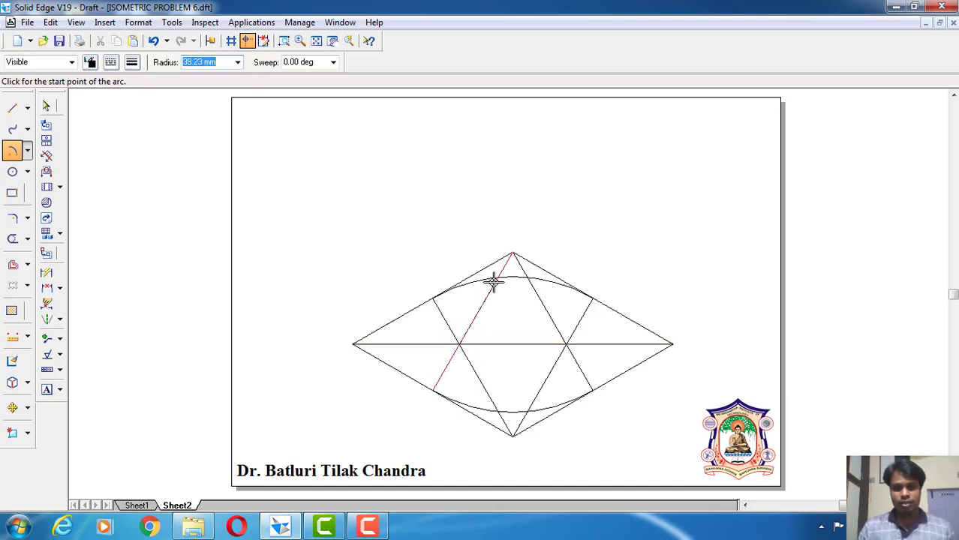
click(436, 298)
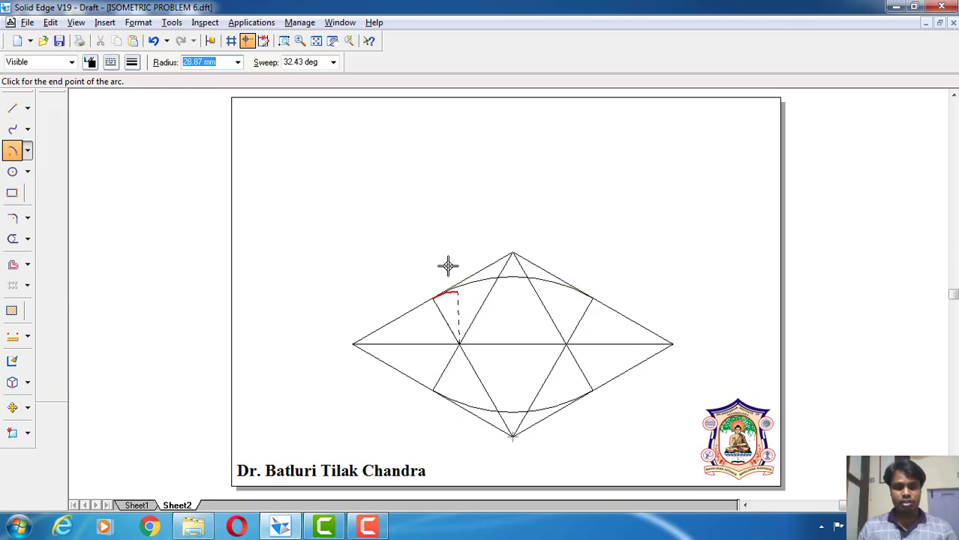
click(435, 388)
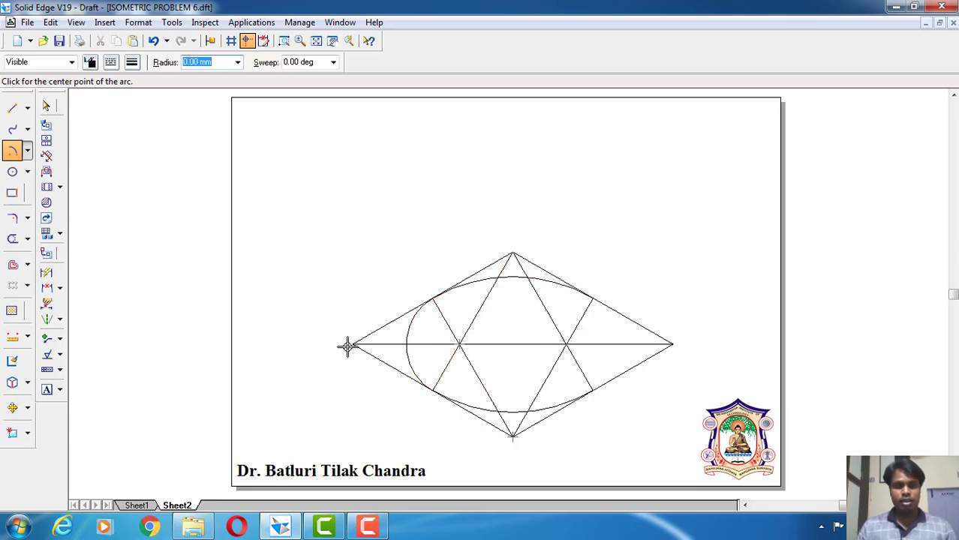
Draw a center-point arc about the right intersection on the diagonal, joining the midpoints of the upper right and lower right sides
click(565, 344)
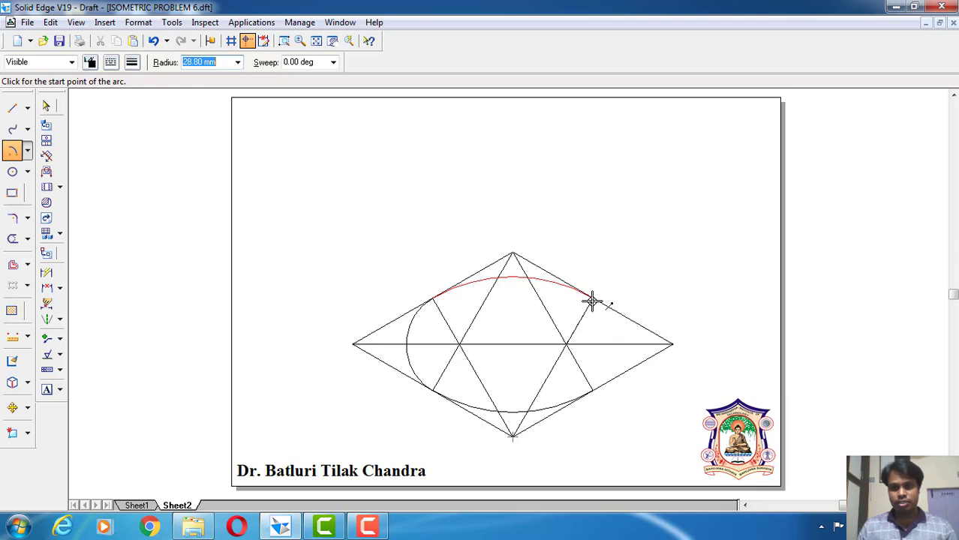
click(592, 301)
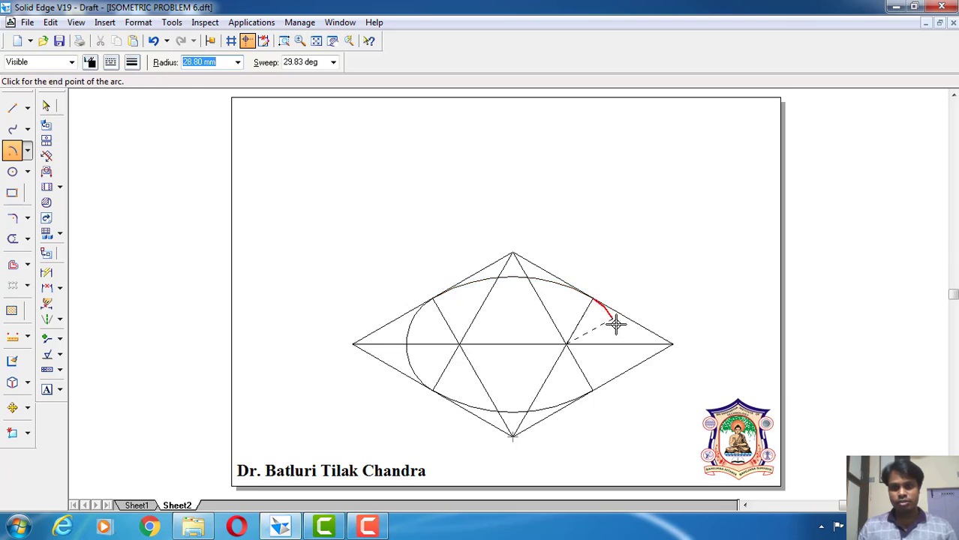
click(593, 392)
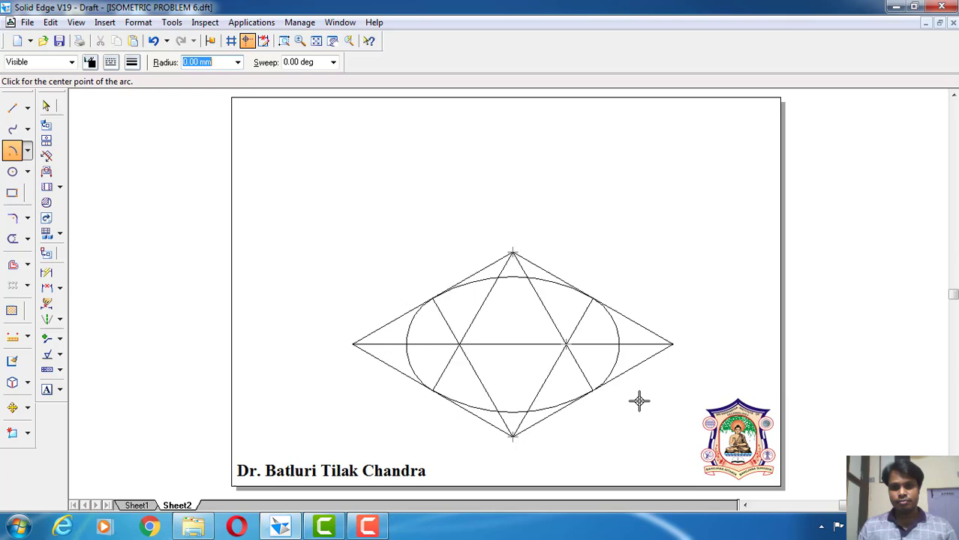
Move the whole rhombus and ellipse construction by its bottom corner about 60 mm left and slightly down on the sheet
click(47, 107)
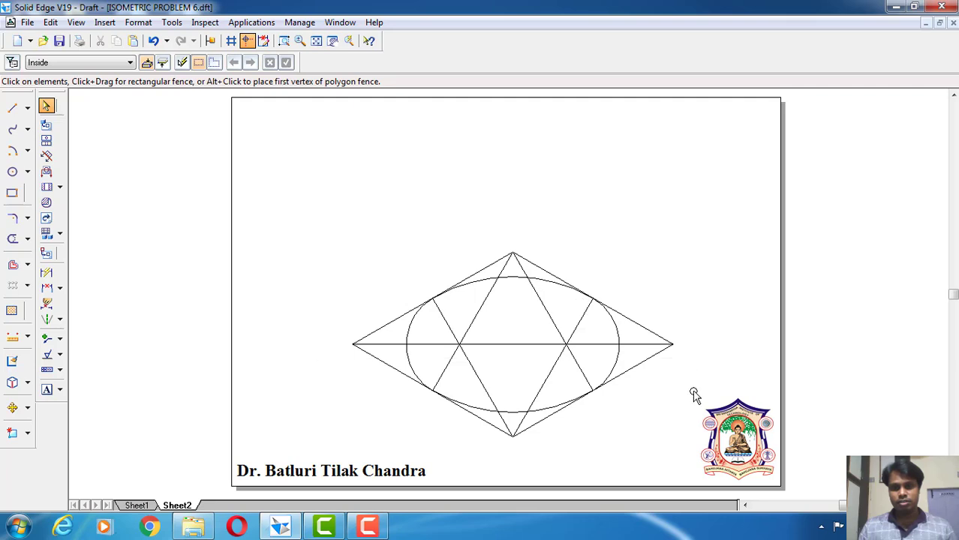
mouse_move(695, 395)
mouse_down()
mouse_move(696, 458)
mouse_move(684, 458)
mouse_up()
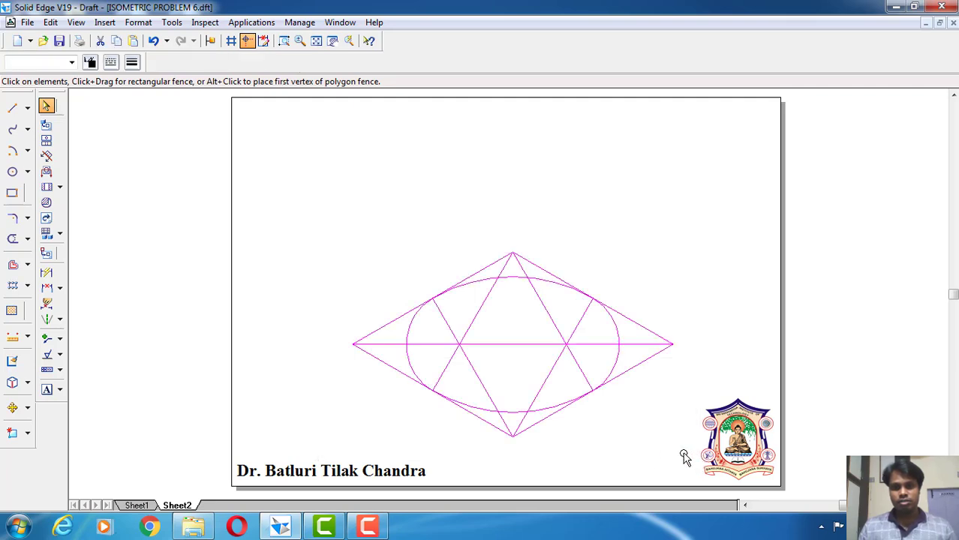
click(13, 409)
click(514, 437)
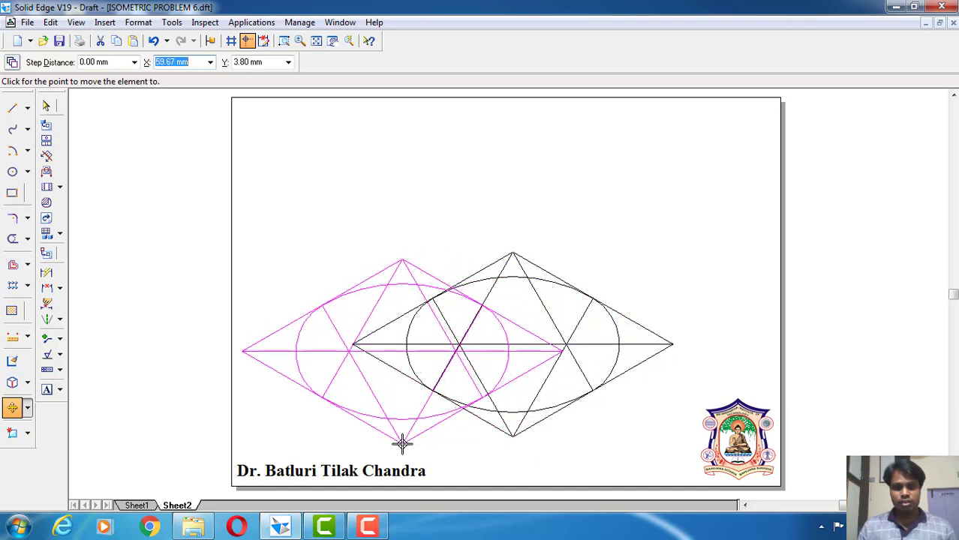
click(400, 448)
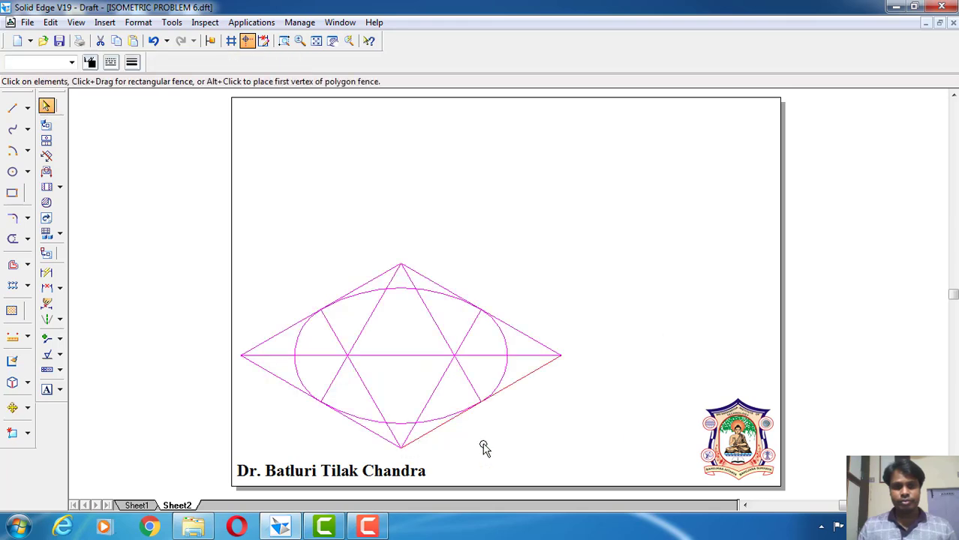
click(621, 428)
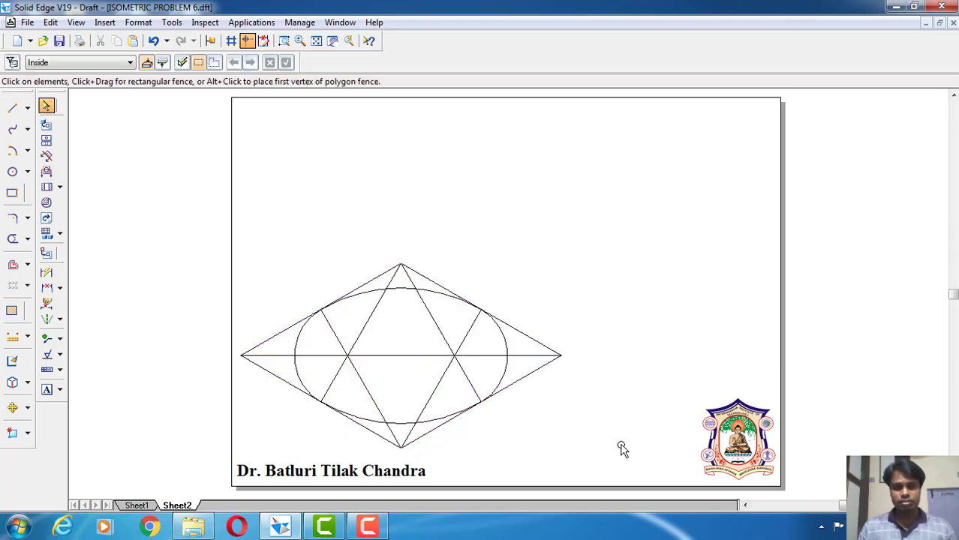
Copy the whole construction from its bottom corner to a spot about 113 mm right and 71 mm up
drag(625, 445, 240, 243)
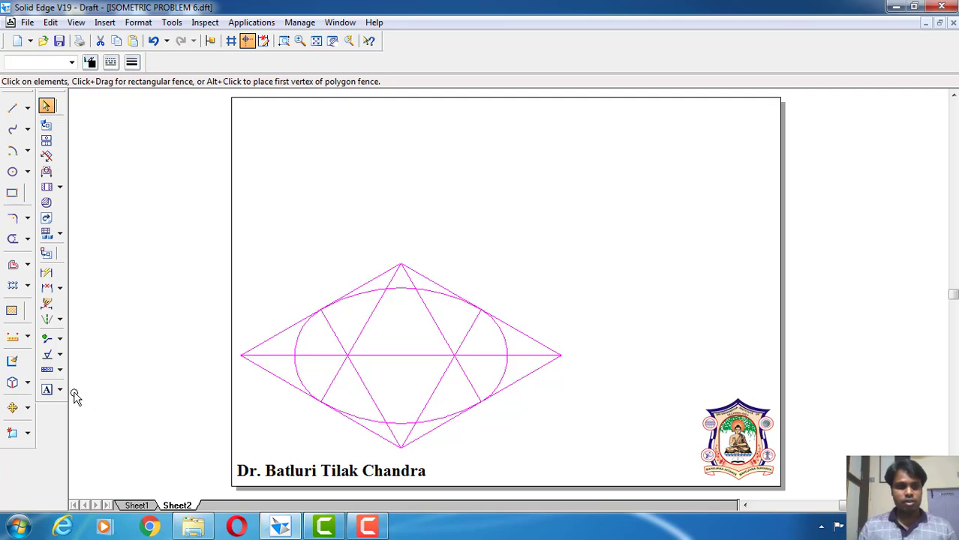
click(12, 407)
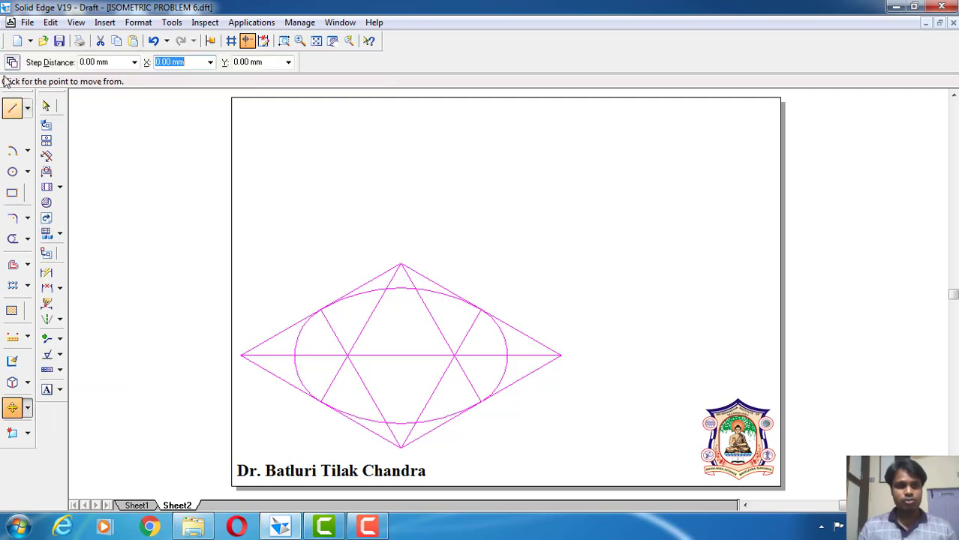
click(400, 447)
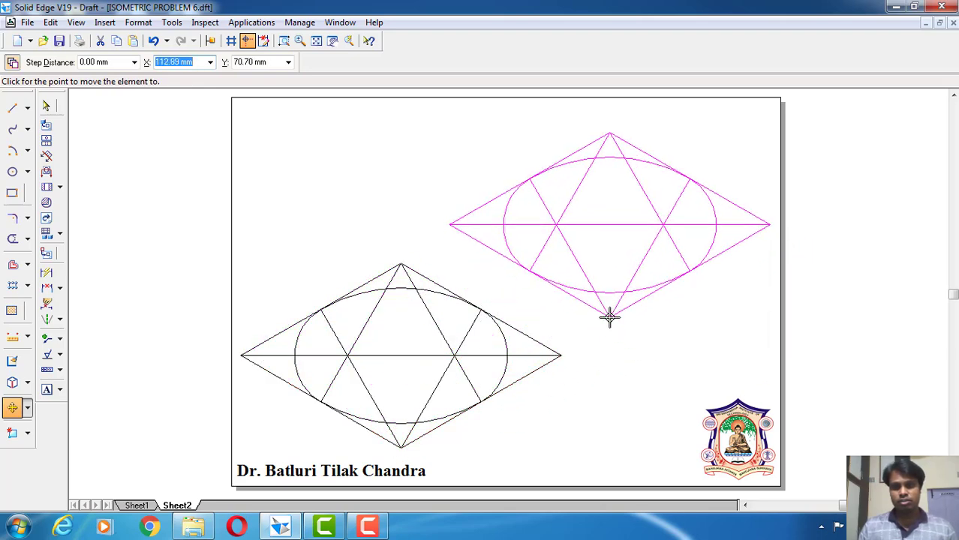
key(Escape)
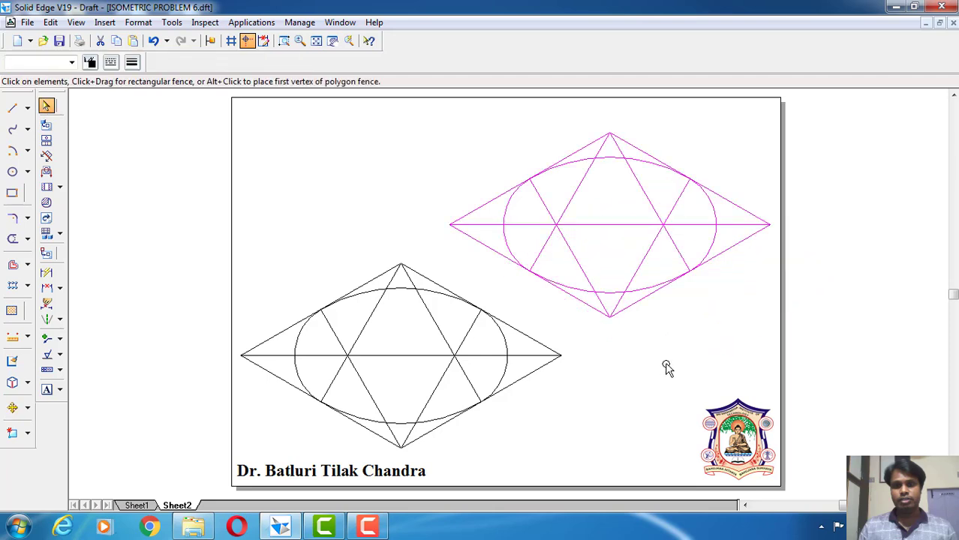
Draw the vertical diagonal of the copied rhombus from its top corner to its bottom corner
click(12, 107)
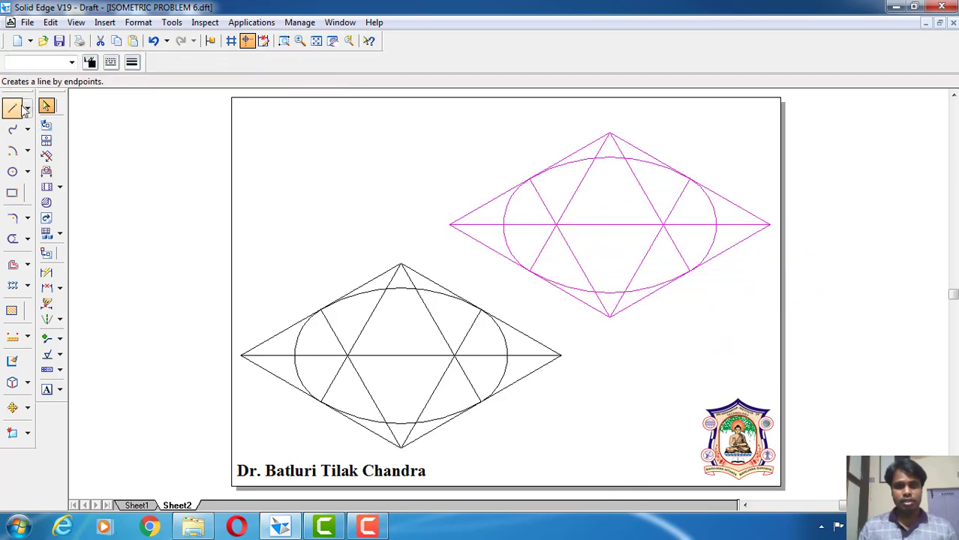
click(609, 134)
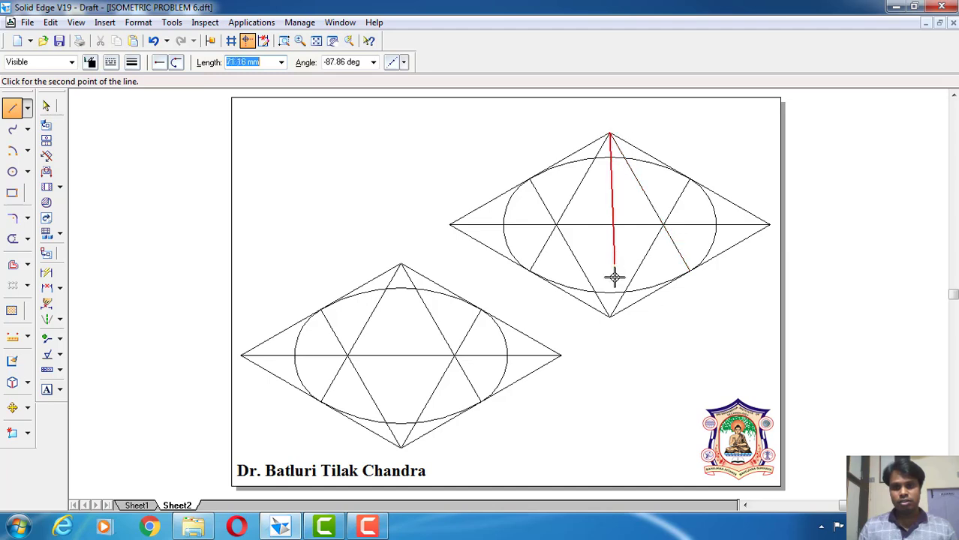
click(611, 316)
key(Escape)
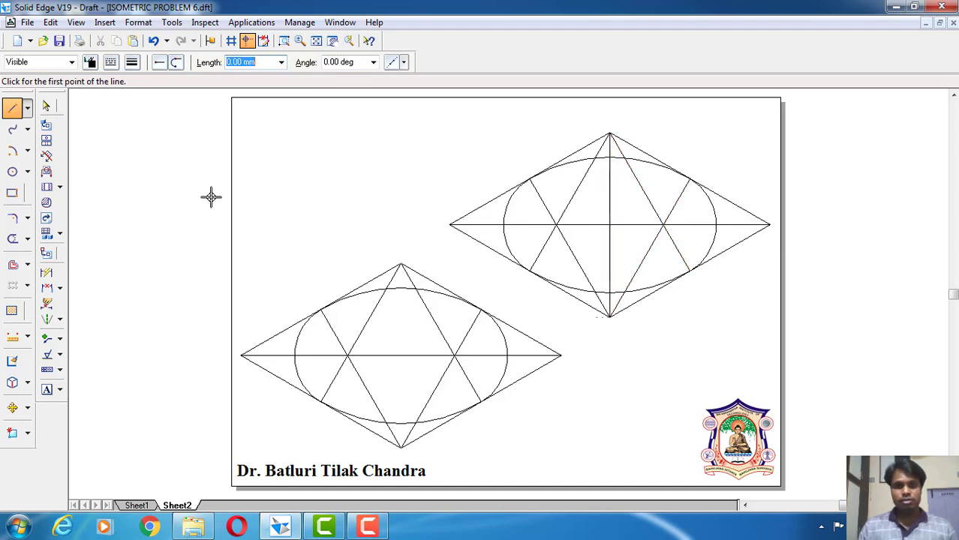
Scale the copied rhombus and ellipse by a factor of 0.50 and place the result to the right of the large figure
click(46, 106)
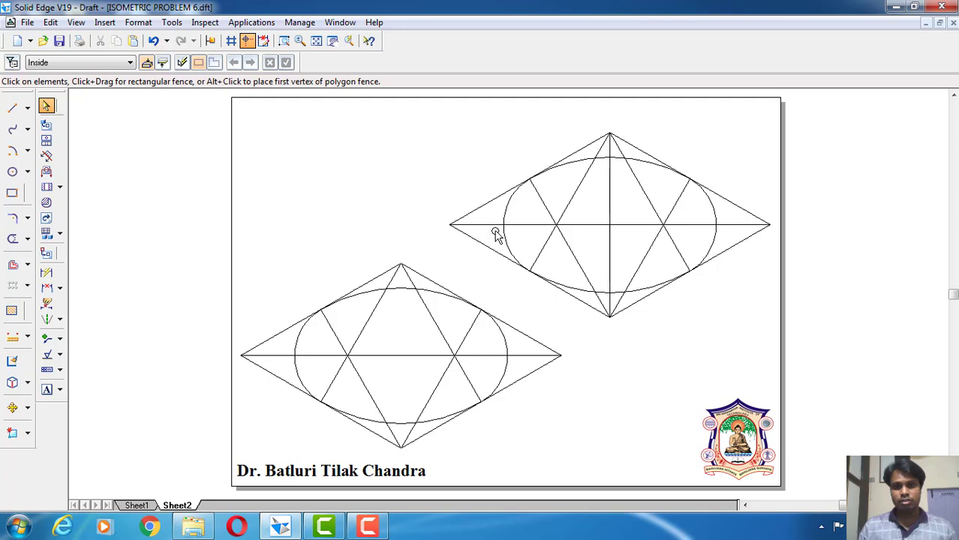
drag(622, 219, 775, 335)
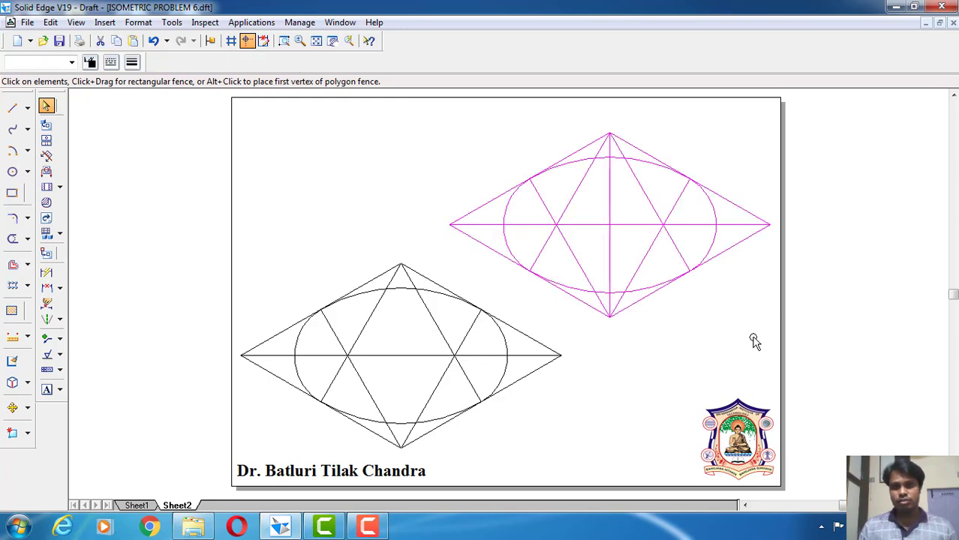
click(27, 408)
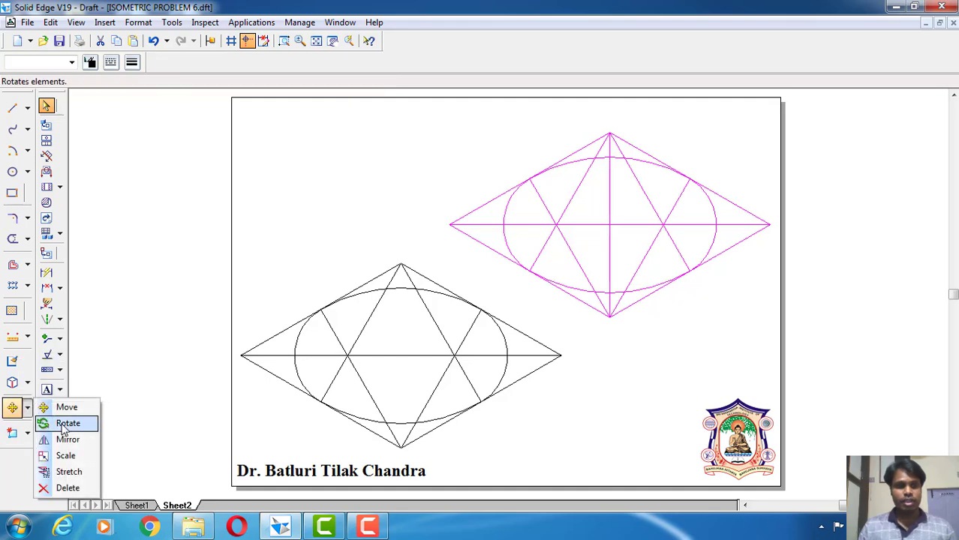
click(66, 455)
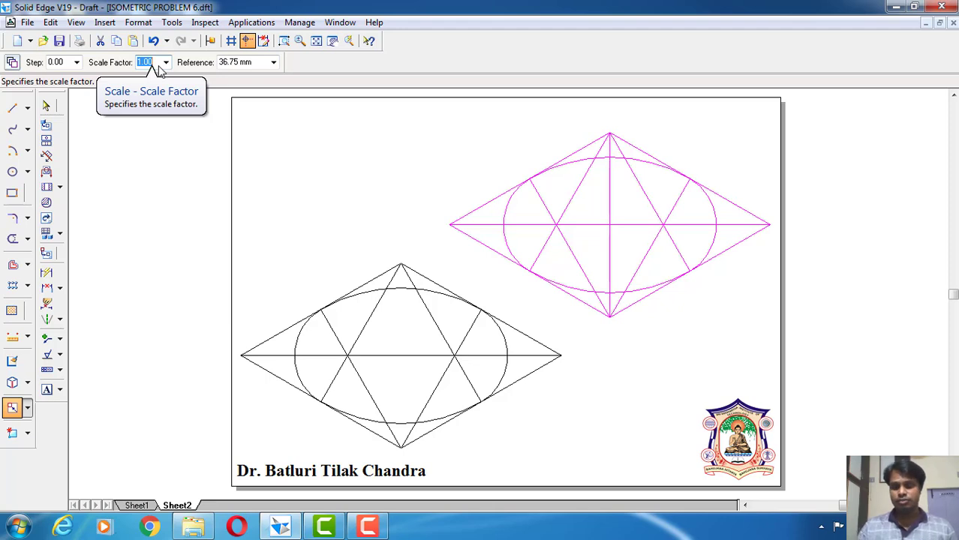
text(50/1)
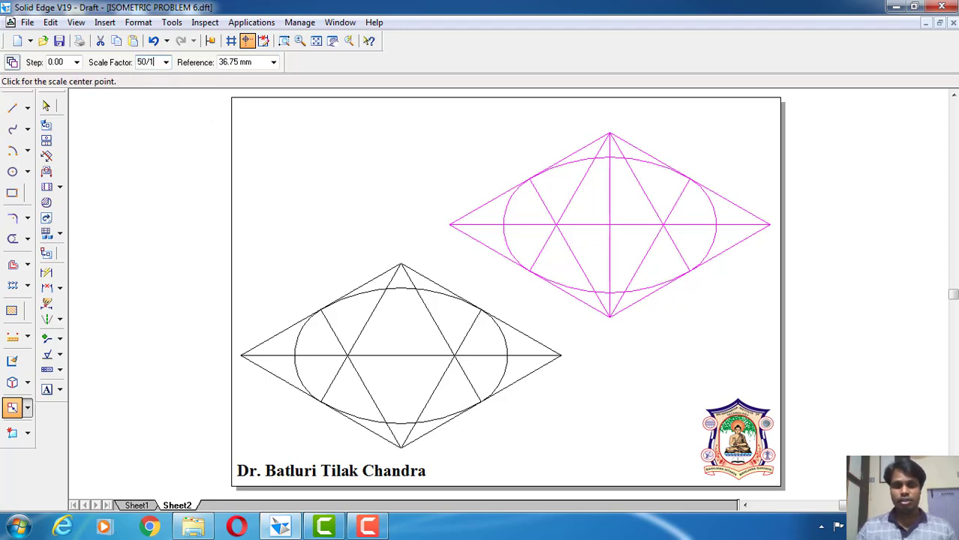
key(Tab)
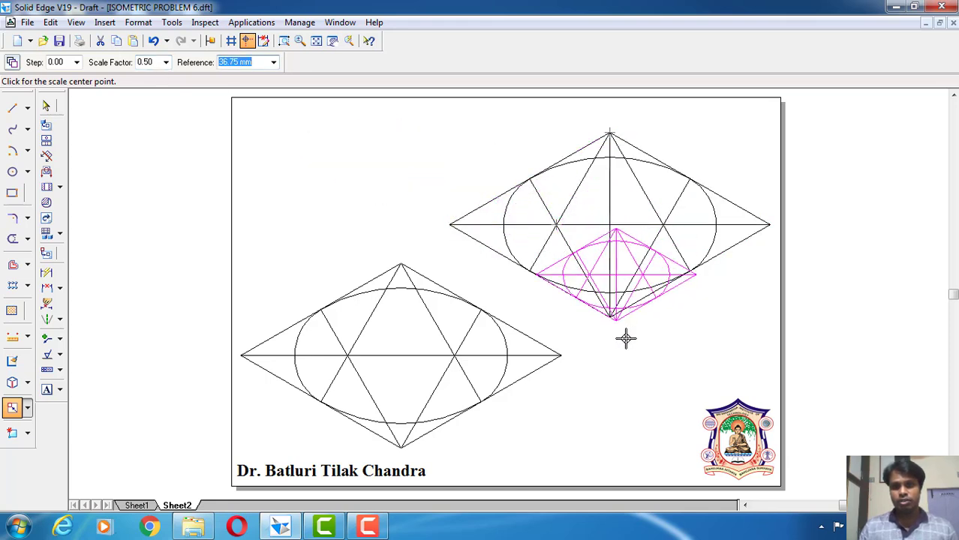
click(690, 461)
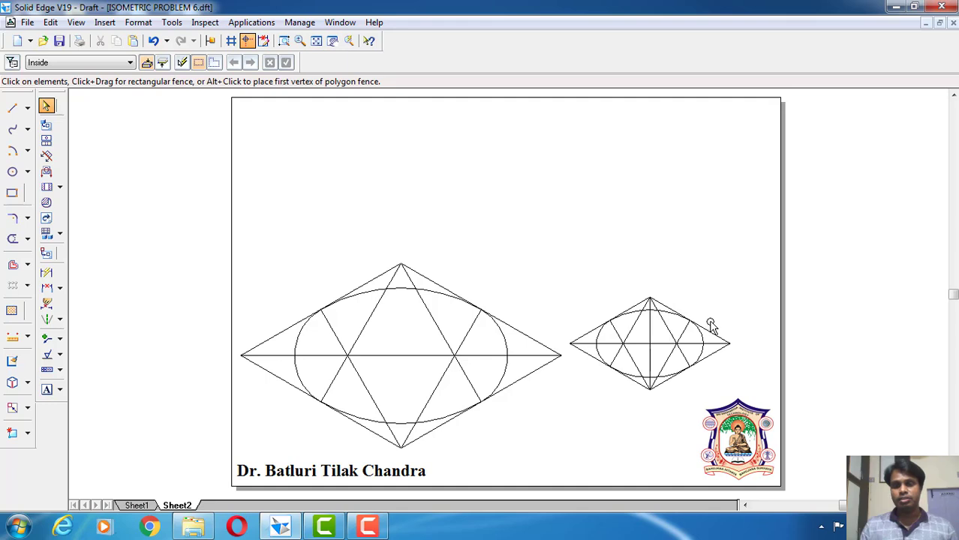
Shift the half-size rhombus figure a short distance to the right, farther from the large figure
click(46, 107)
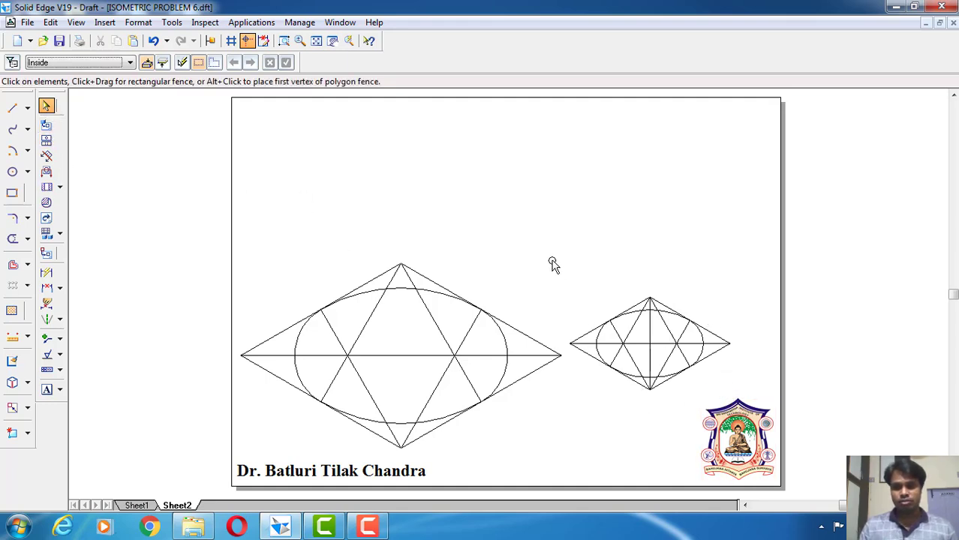
drag(551, 259, 751, 403)
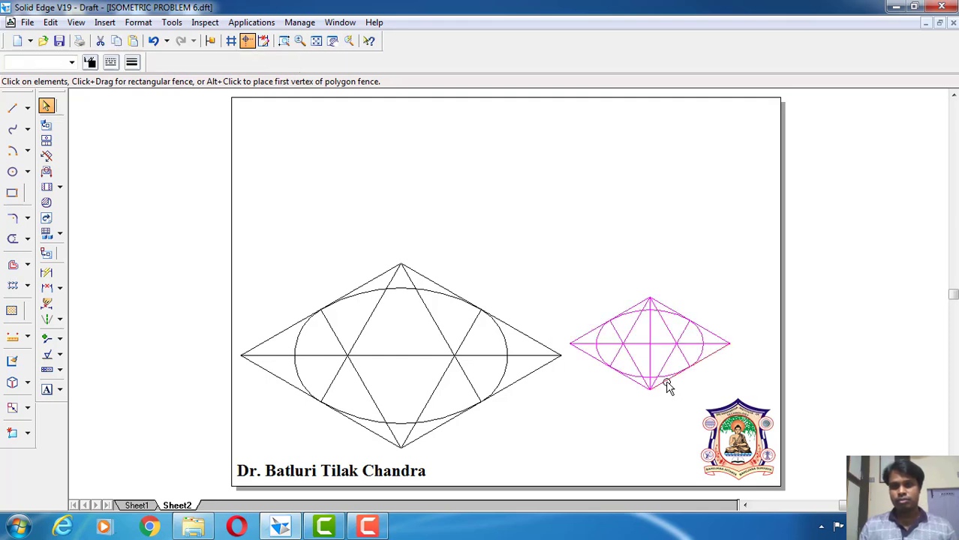
drag(668, 386, 704, 388)
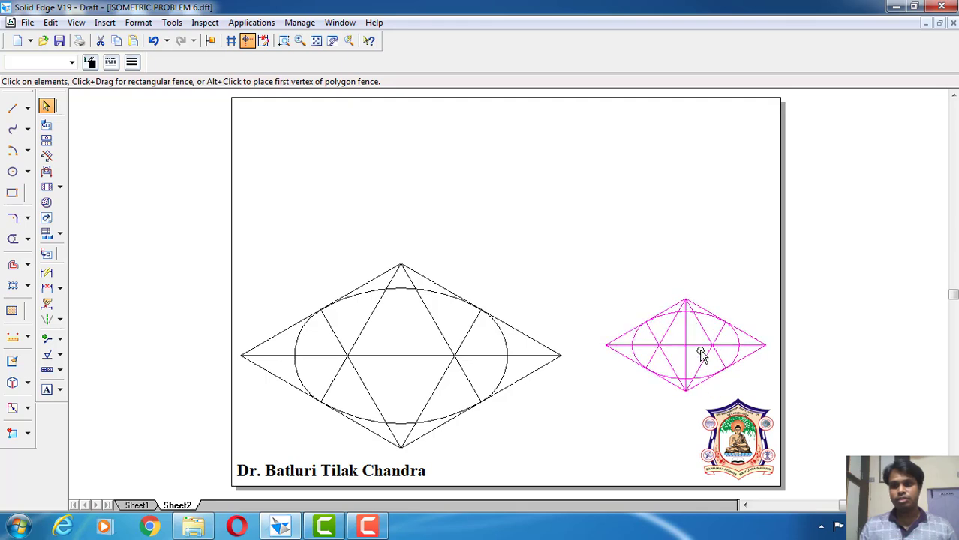
click(716, 268)
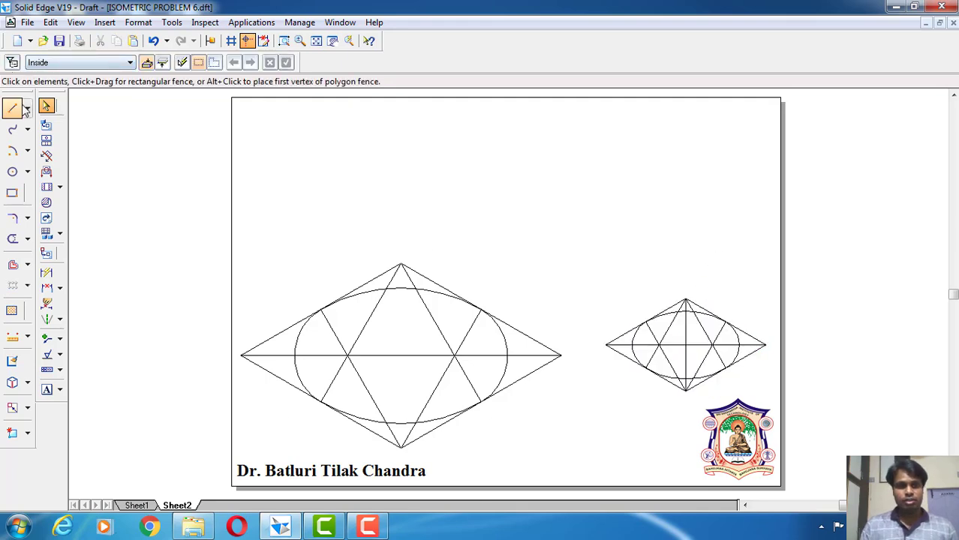
Copy the half-size rhombus and ellipse figure 50 mm straight up from its centre
click(28, 408)
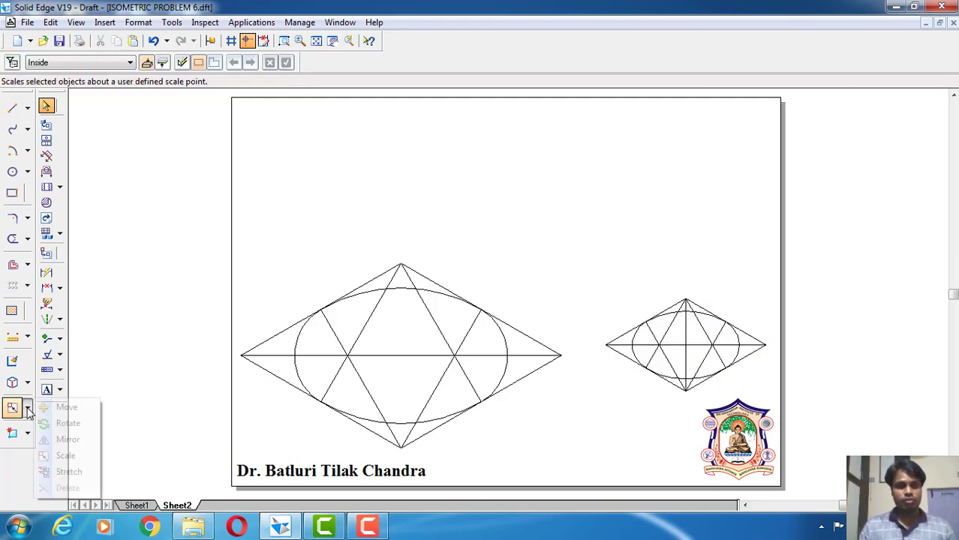
click(53, 405)
drag(597, 253, 778, 402)
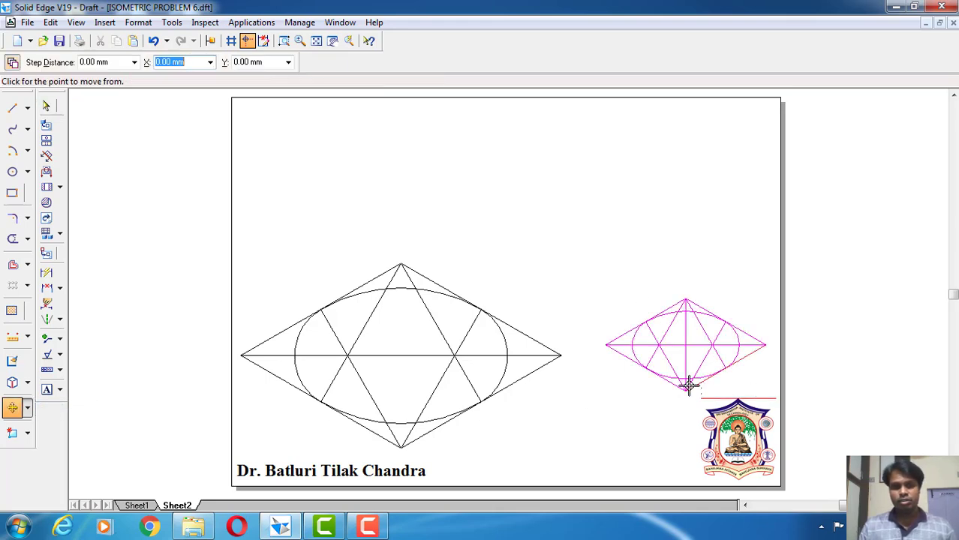
click(686, 346)
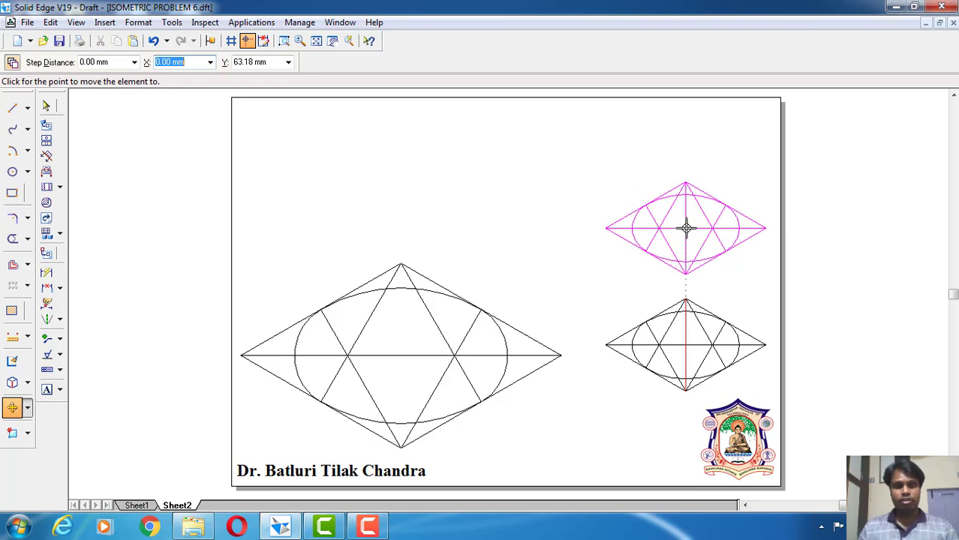
key(Tab)
text(5)
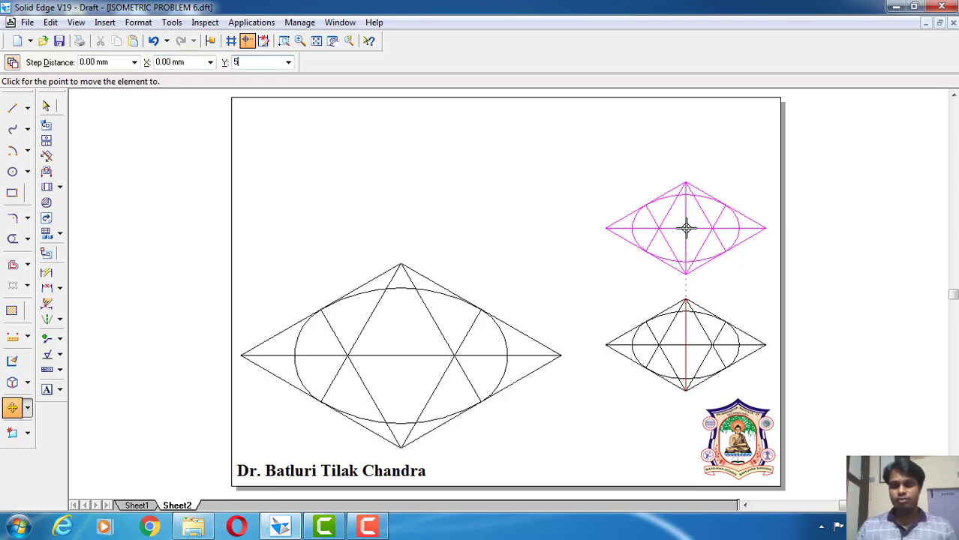
key(Tab)
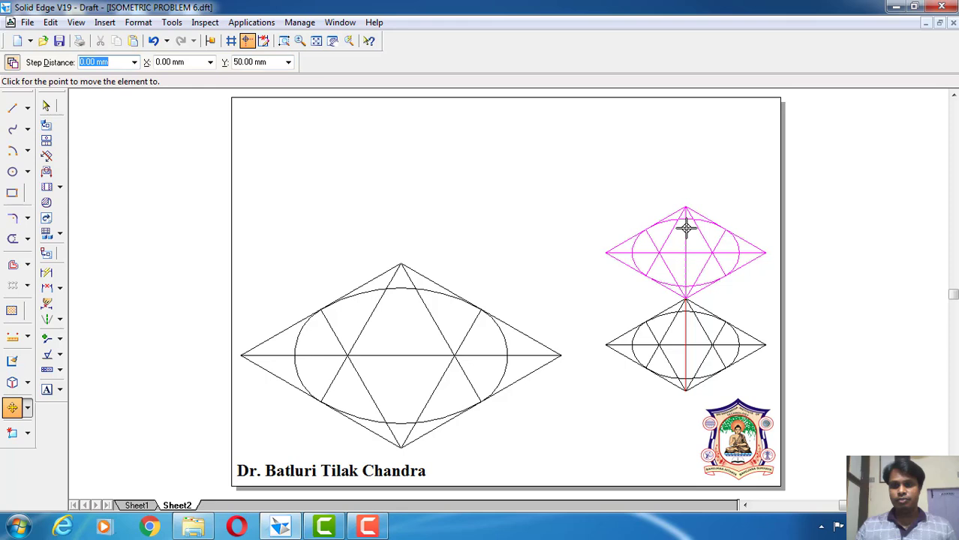
click(685, 227)
key(Escape)
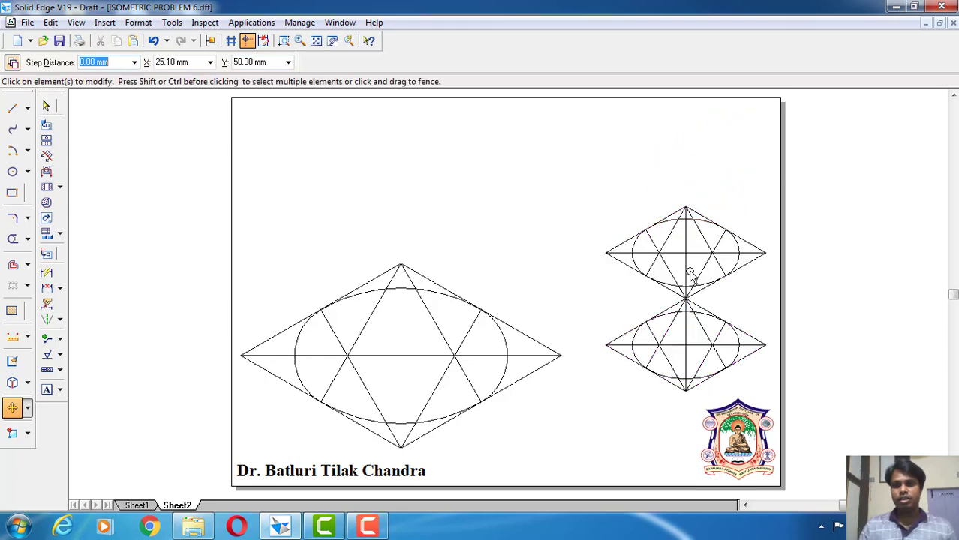
click(46, 106)
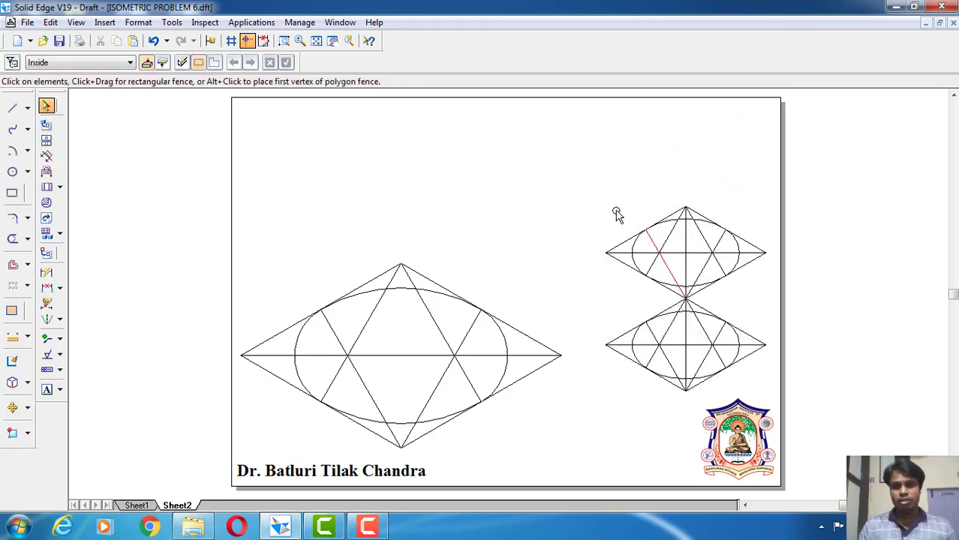
Scale the upper rhombus and ellipse copy about its centre to half its size
drag(588, 153, 769, 308)
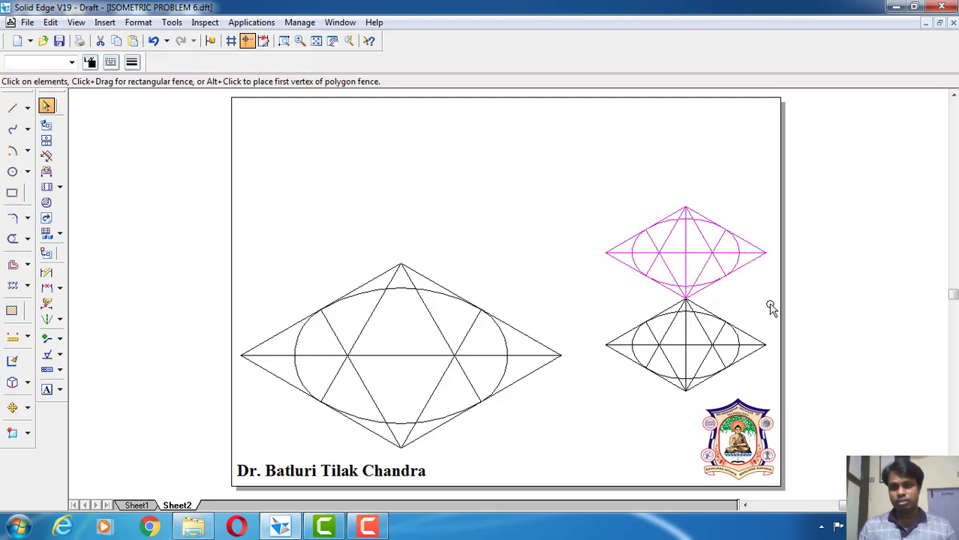
click(28, 409)
click(65, 455)
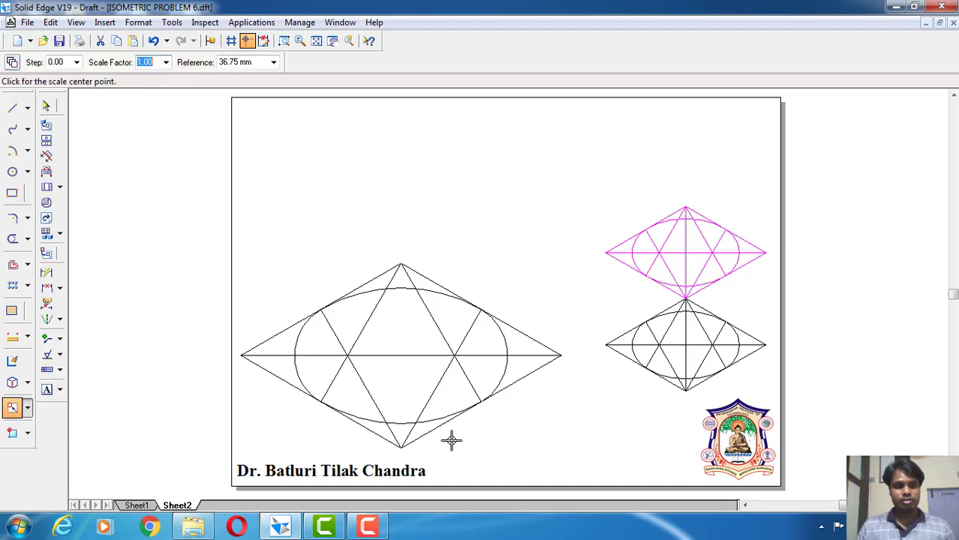
click(685, 254)
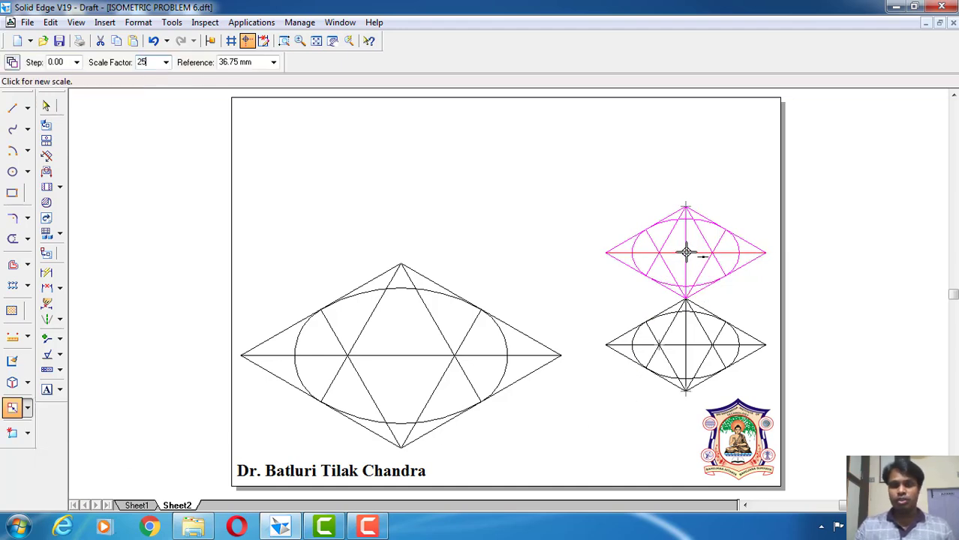
key(Return)
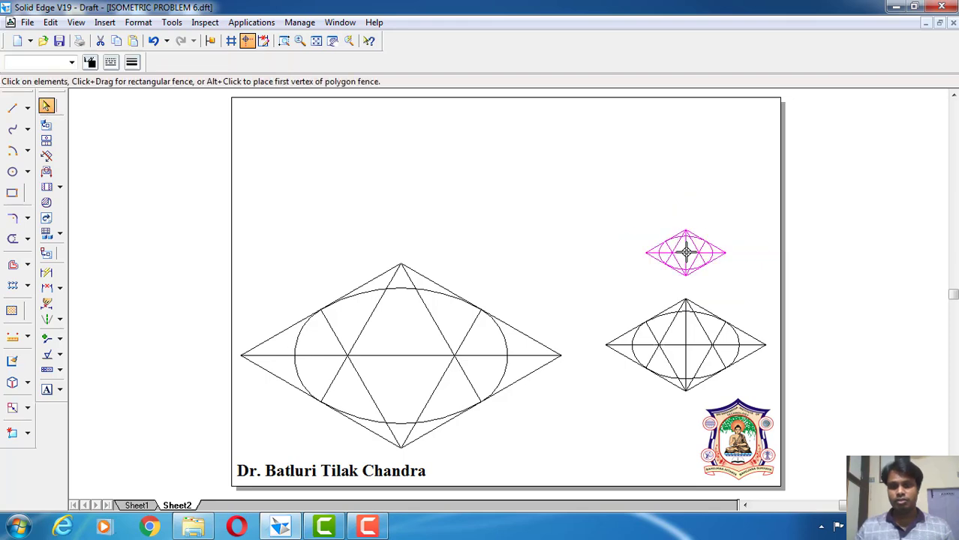
click(716, 209)
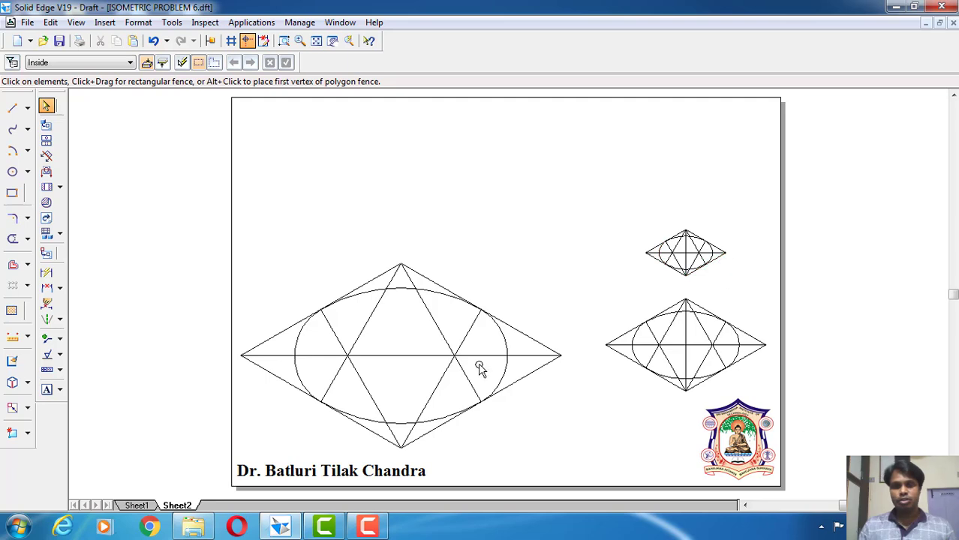
click(12, 107)
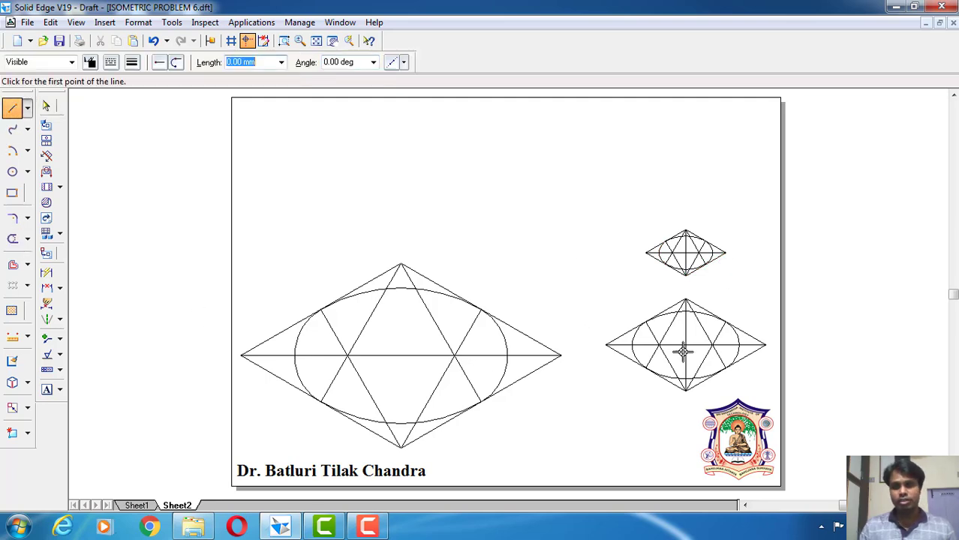
click(631, 342)
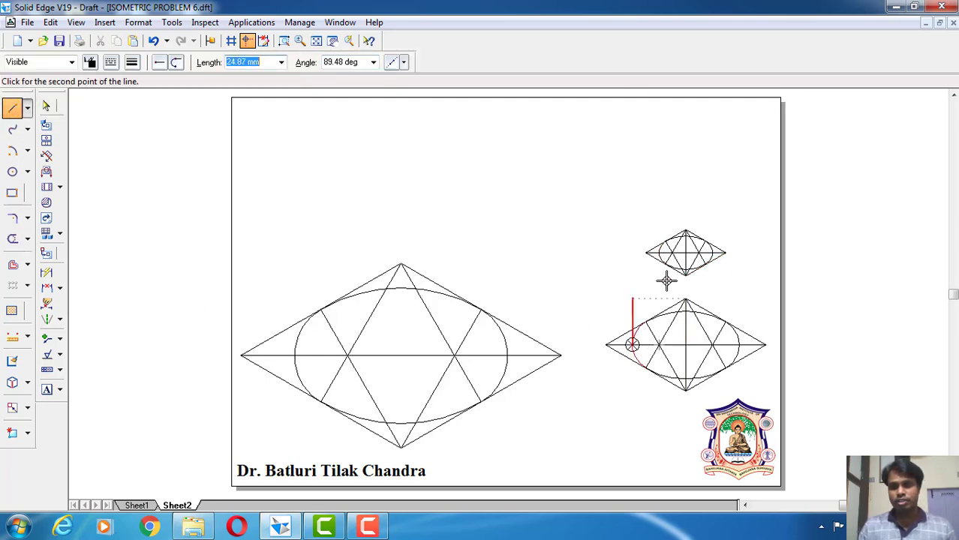
right_click(664, 257)
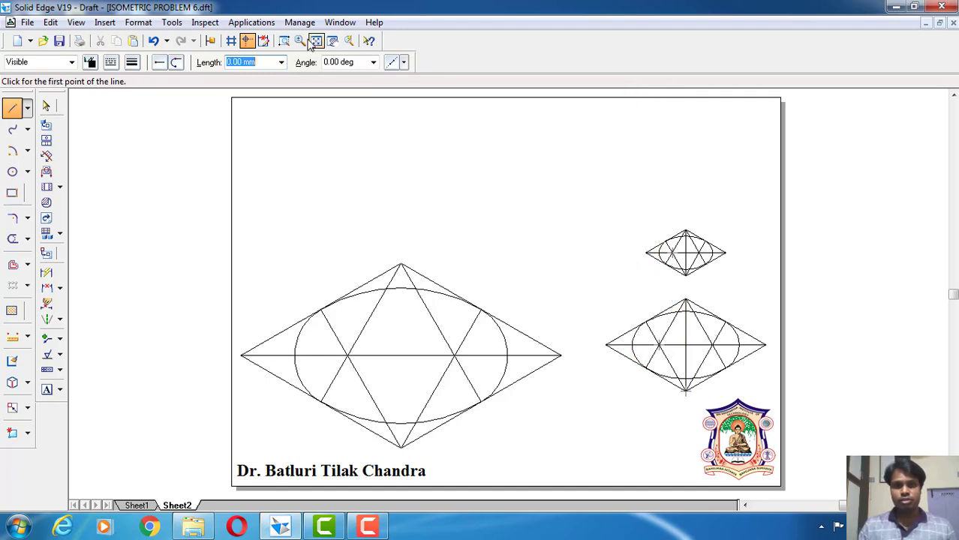
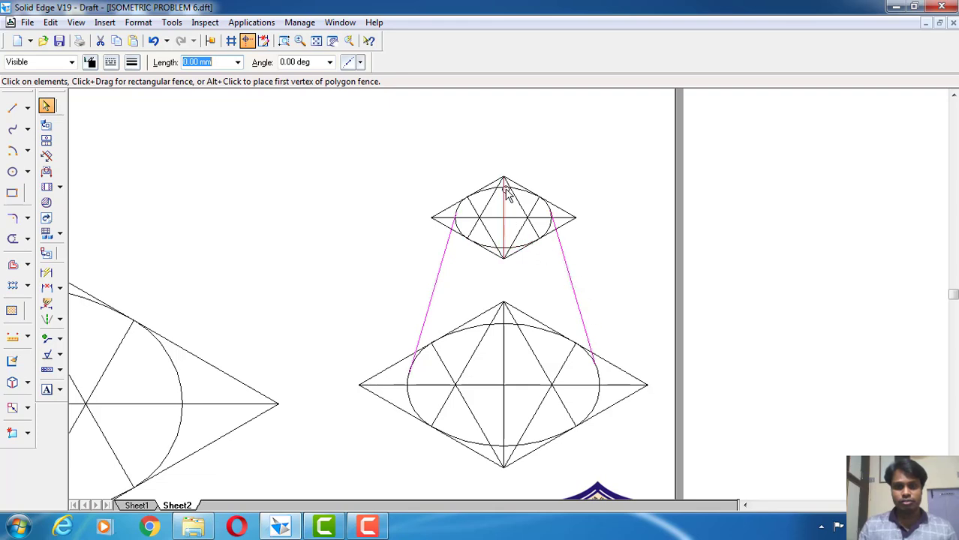
Set the line width of both slanted side lines and the small upper ellipse's lower arc to 0.50 mm
key(Escape)
click(510, 253)
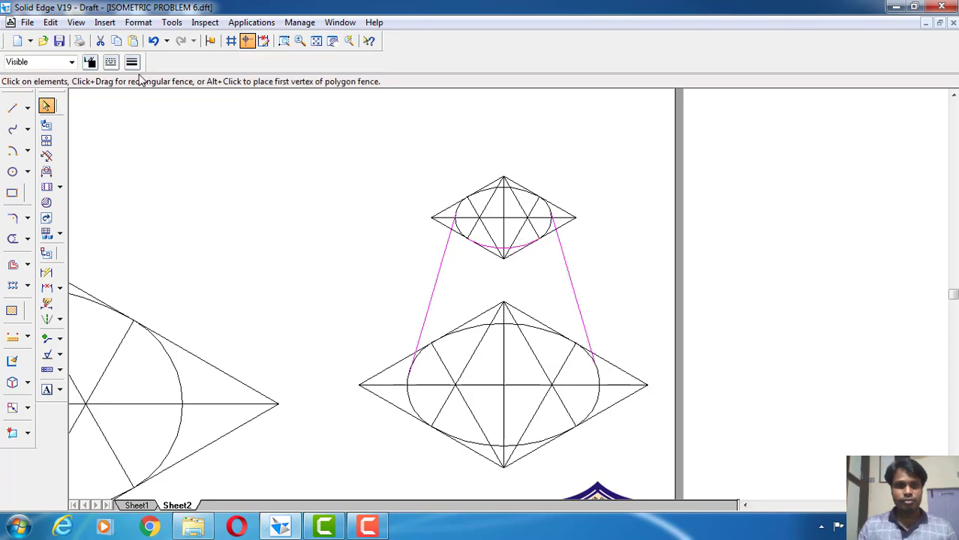
click(132, 62)
click(152, 120)
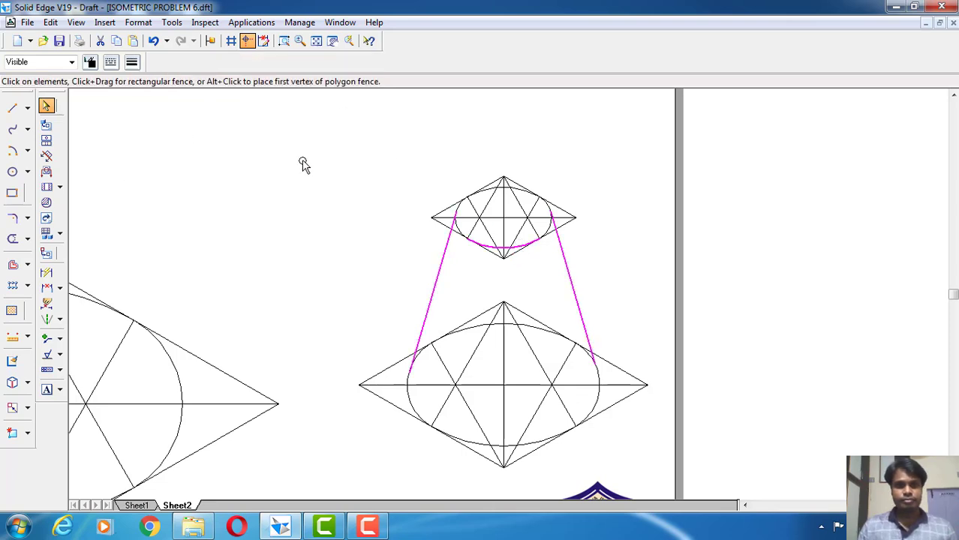
click(304, 165)
Set the line width of the small upper ellipse's top, left and right arcs to 0.50 mm
click(284, 41)
click(396, 156)
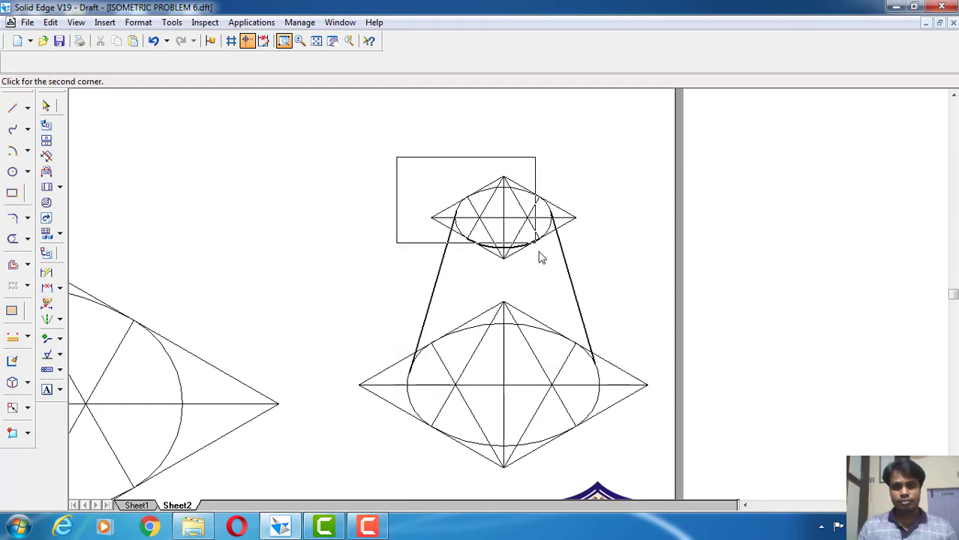
click(595, 279)
key(Escape)
click(609, 207)
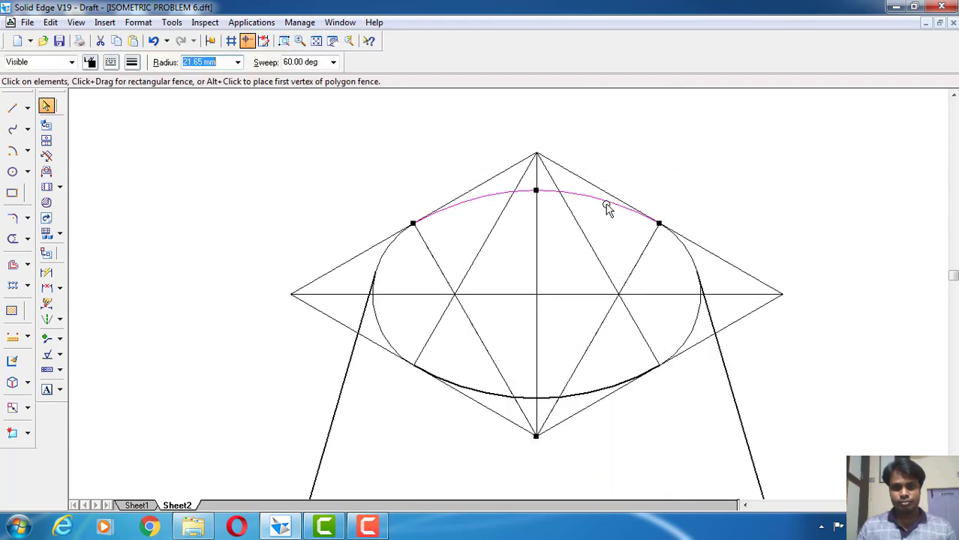
ctrl+click(395, 246)
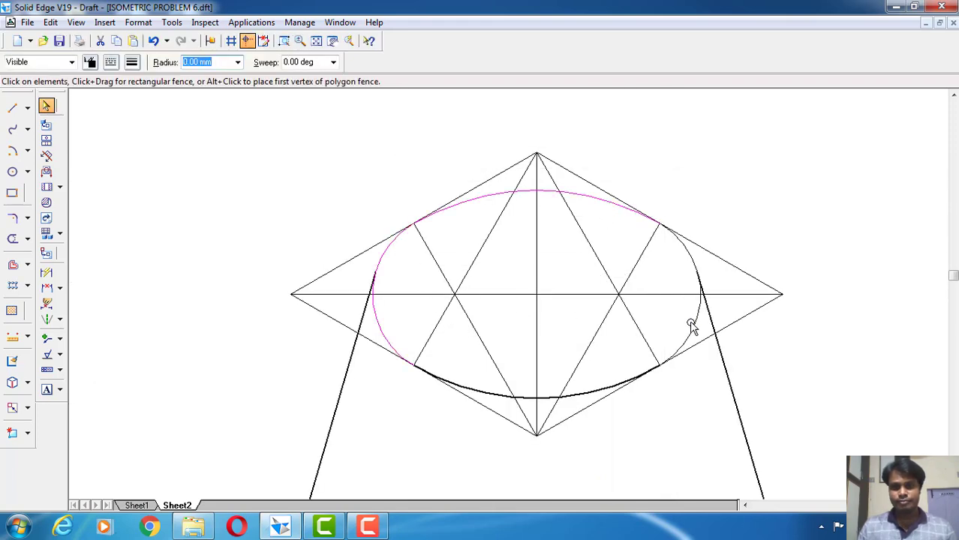
click(135, 63)
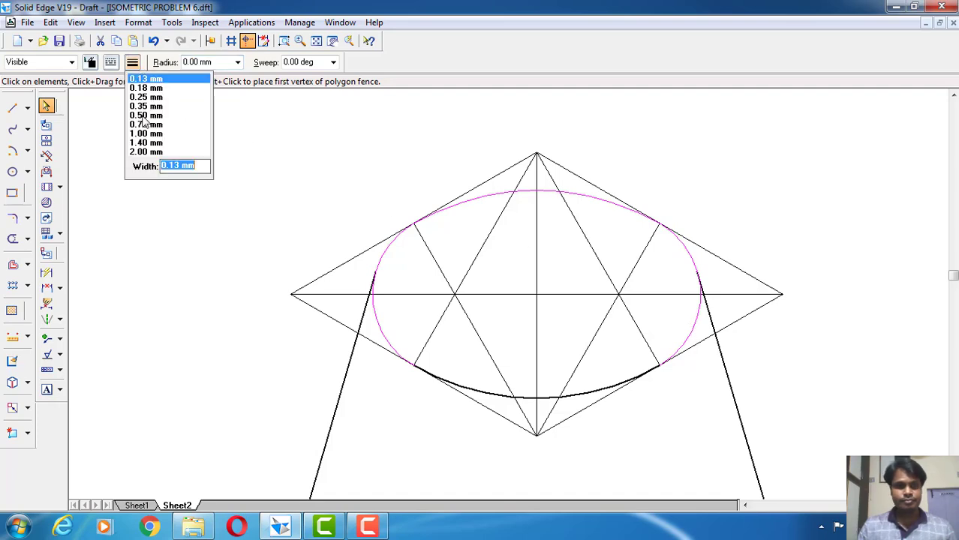
click(146, 116)
click(367, 145)
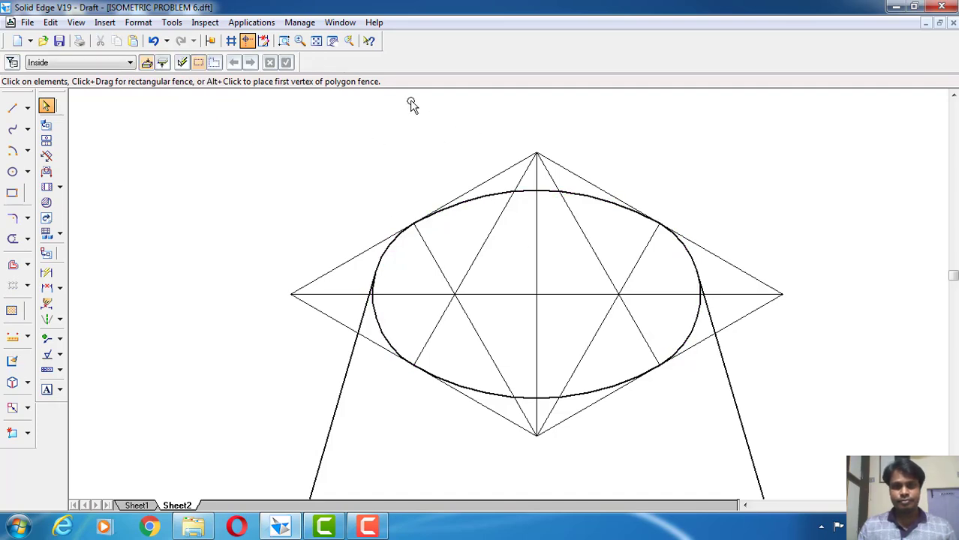
Split the left arc of the frustum's lower ellipse at the bottom end of the left slanted line
click(316, 40)
click(283, 41)
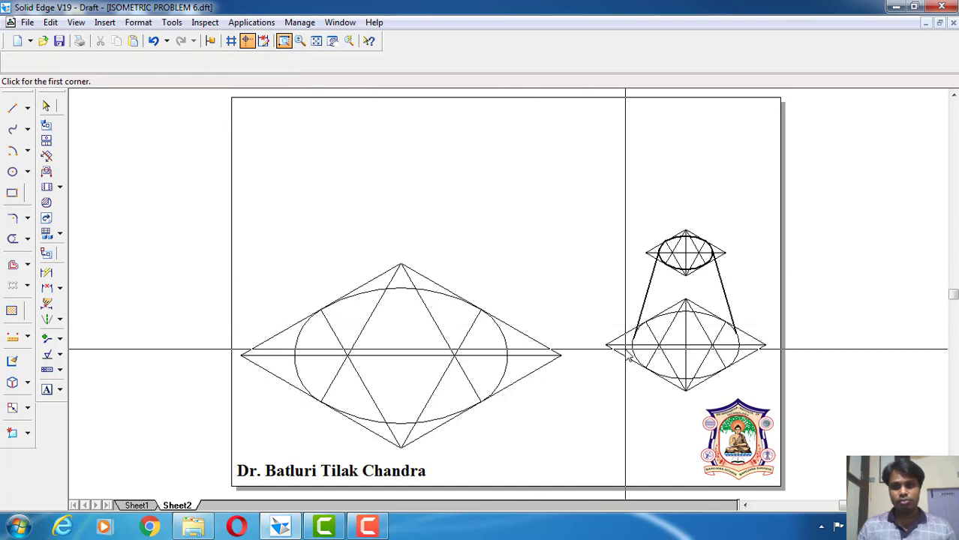
click(606, 293)
click(786, 401)
key(Escape)
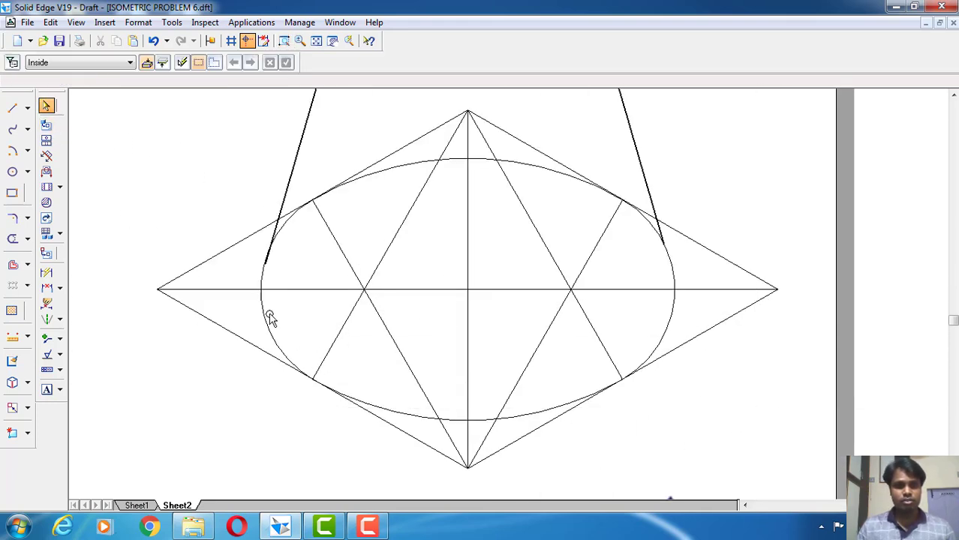
click(27, 238)
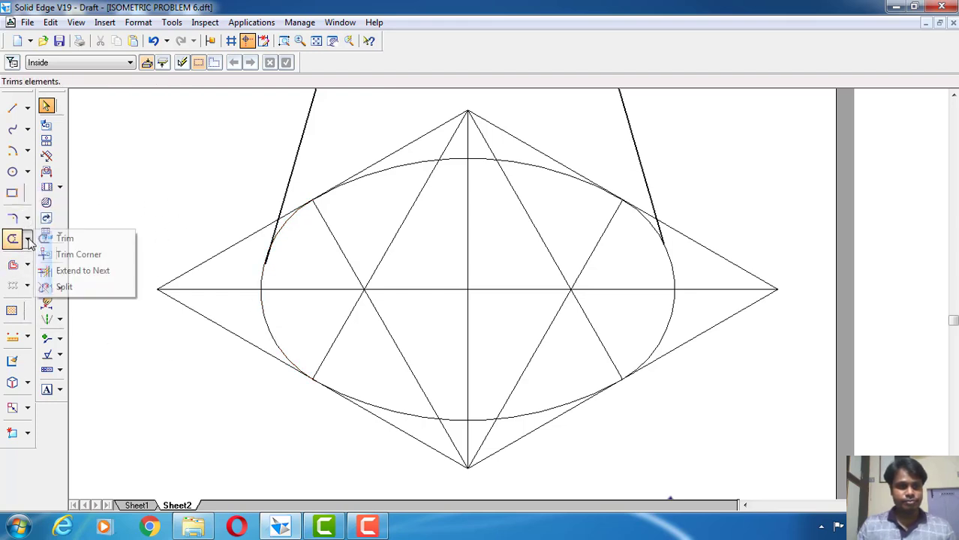
click(84, 286)
click(264, 310)
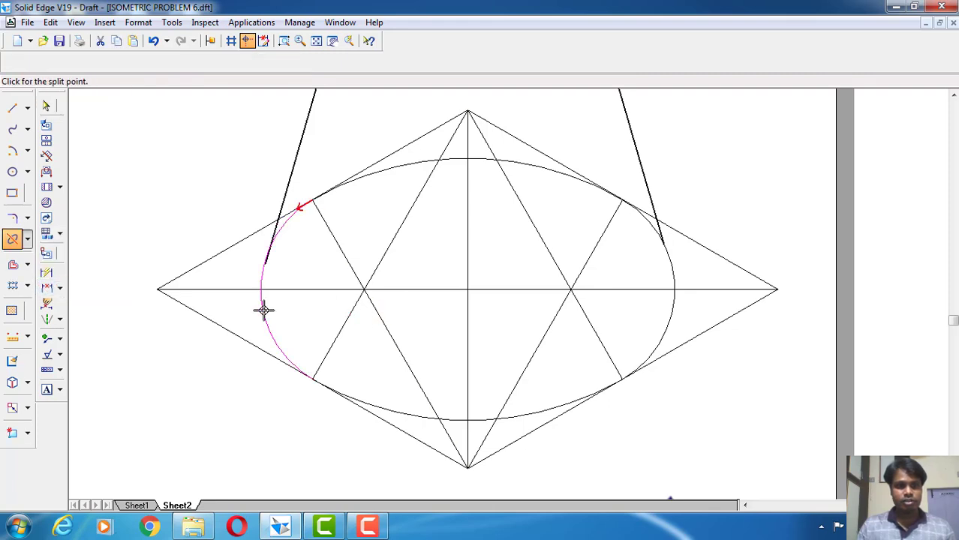
click(264, 263)
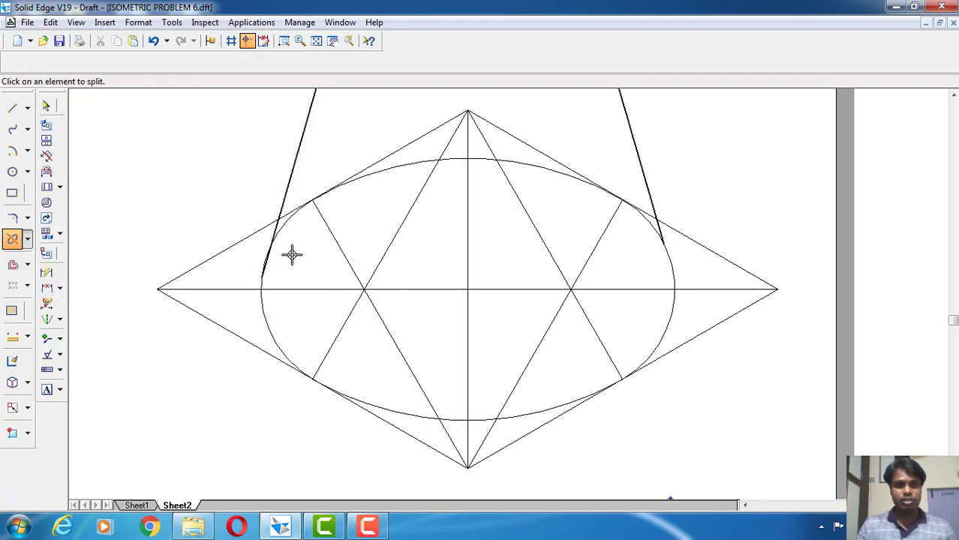
click(45, 108)
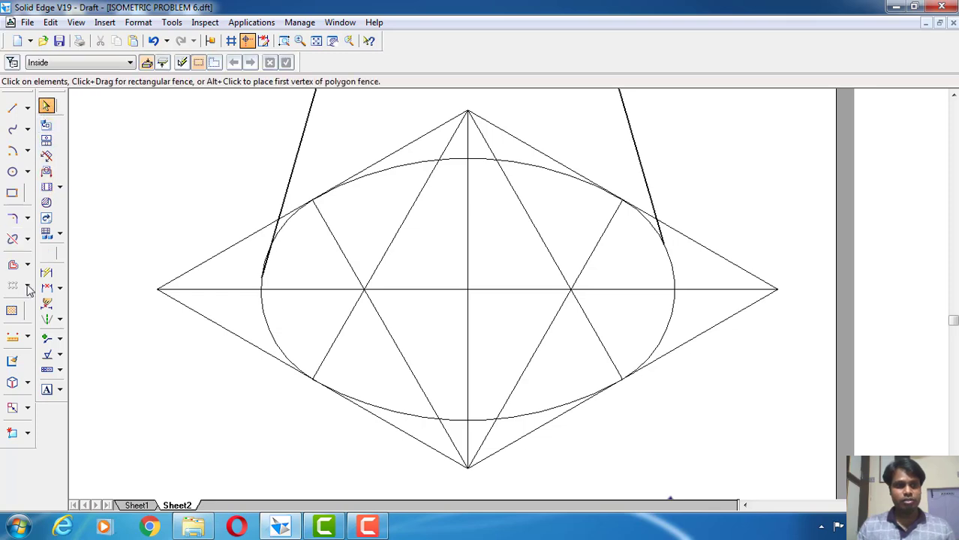
Split the right arc of the frustum's lower ellipse at the bottom end of the right slanted line
click(12, 239)
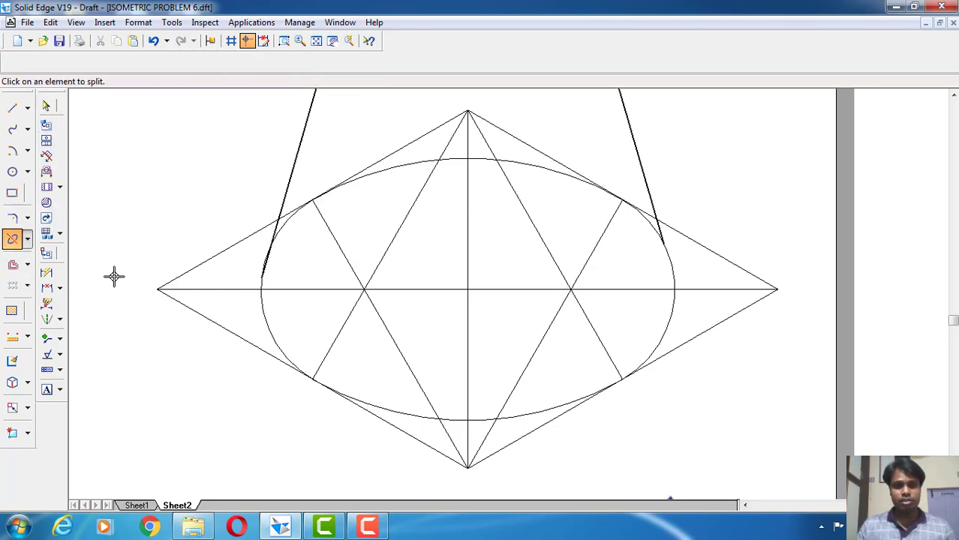
click(675, 296)
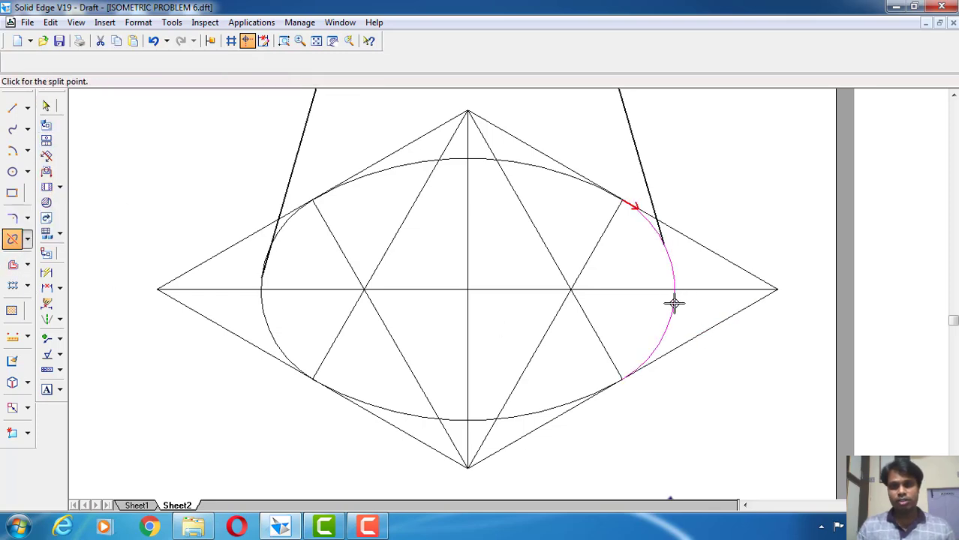
click(663, 242)
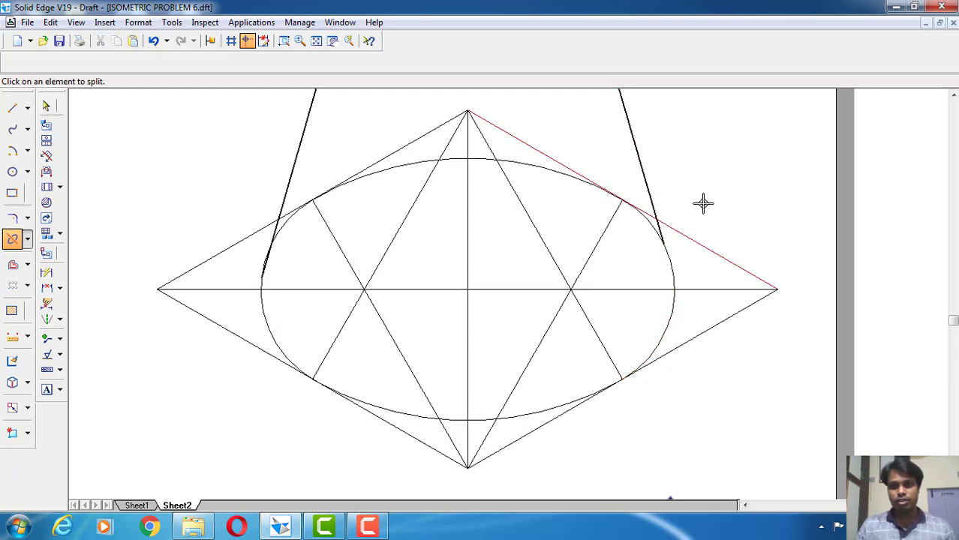
click(46, 106)
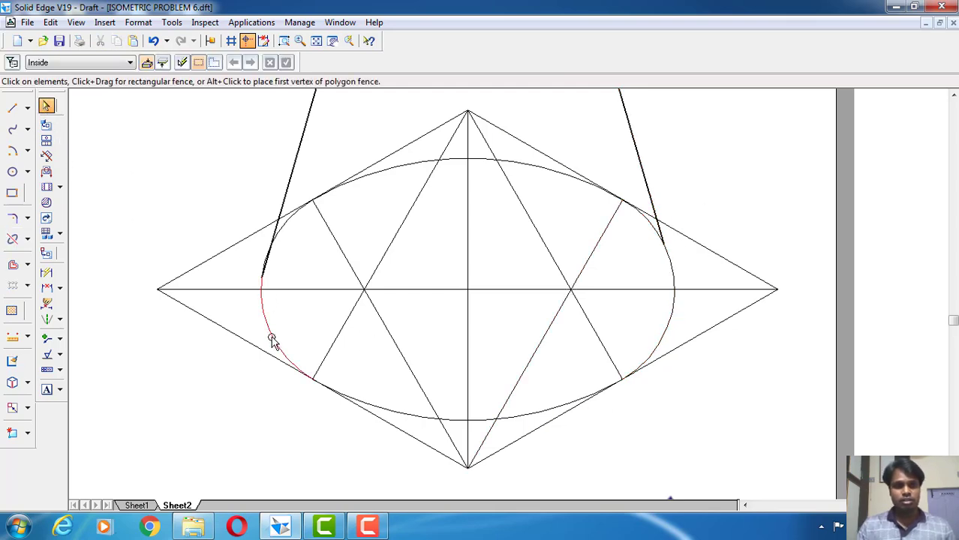
Thicken the left, right and lower visible arcs of the frustum's lower ellipse to the line width of its slanted sides
click(316, 41)
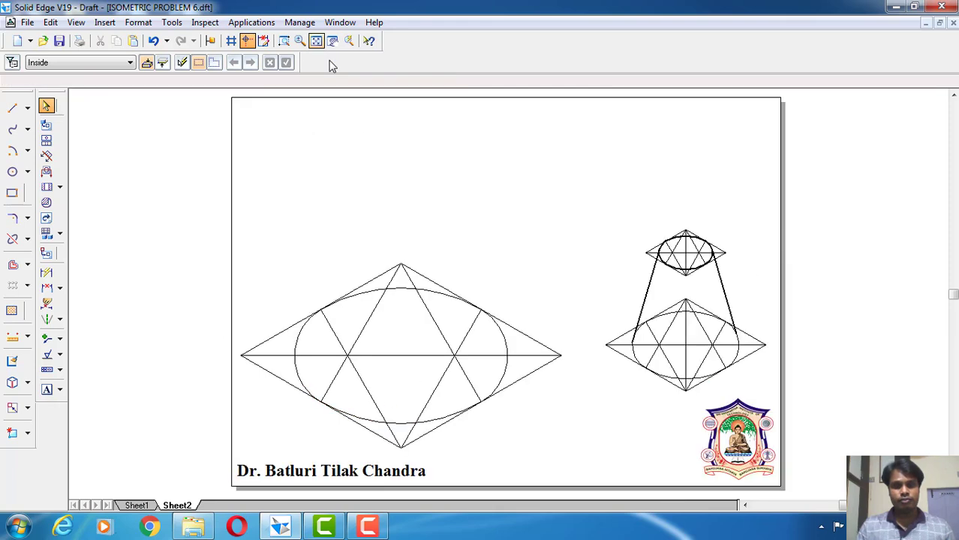
click(635, 359)
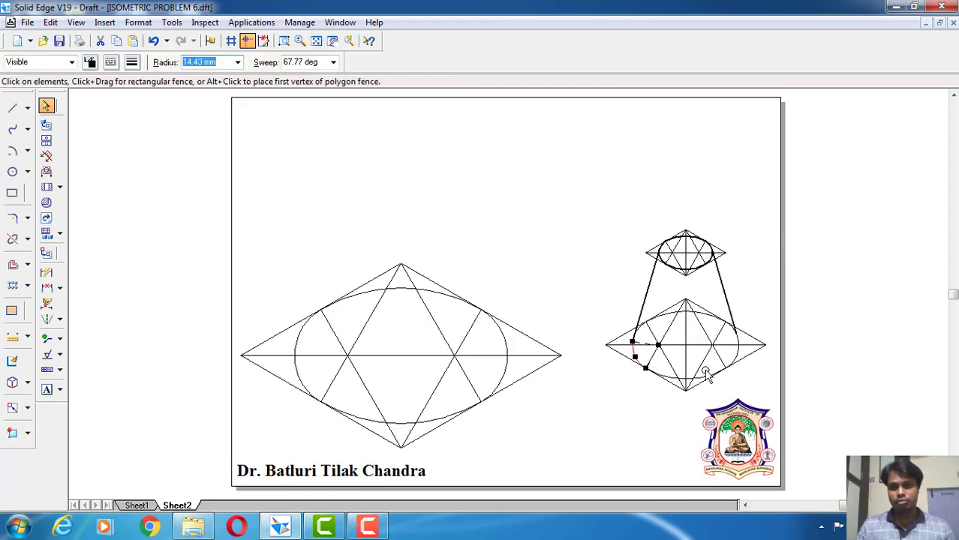
ctrl+click(736, 359)
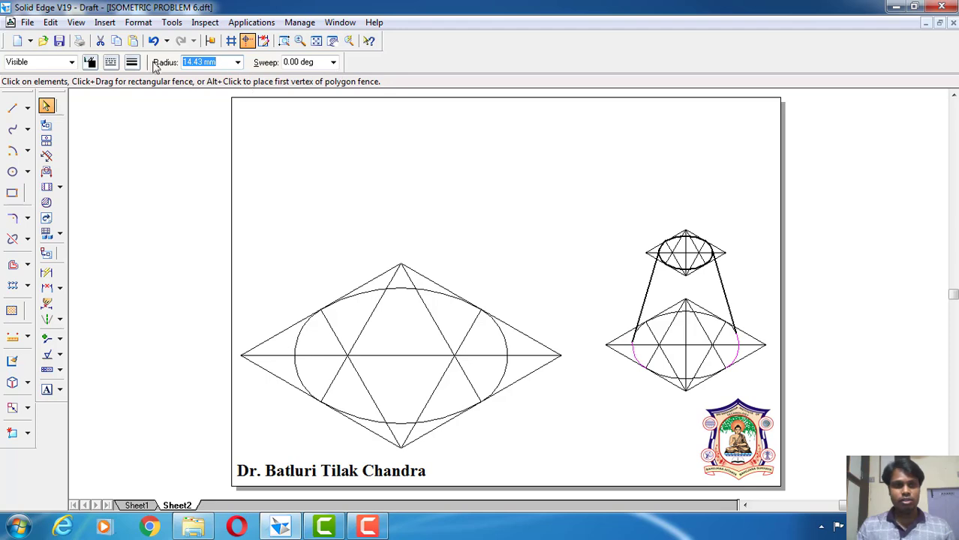
click(131, 62)
click(142, 124)
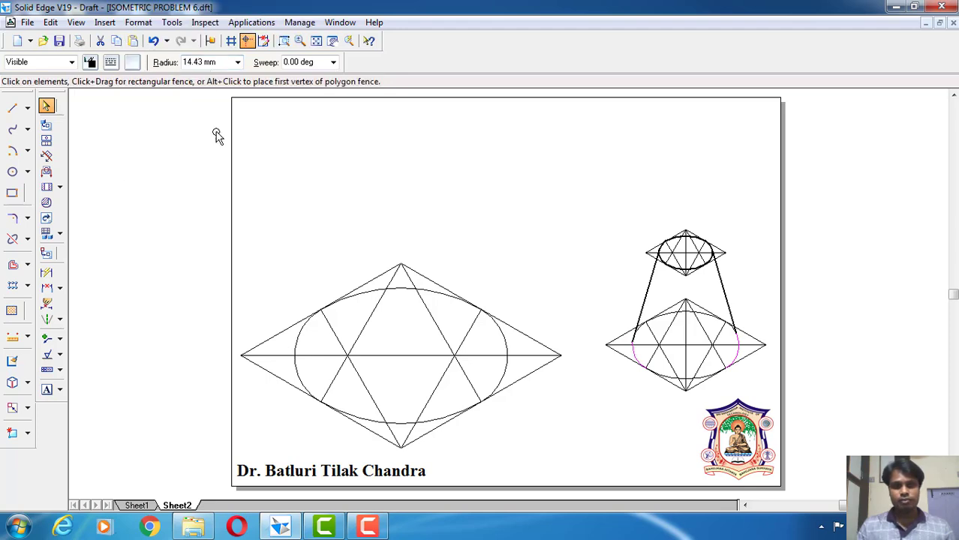
key(Escape)
click(705, 379)
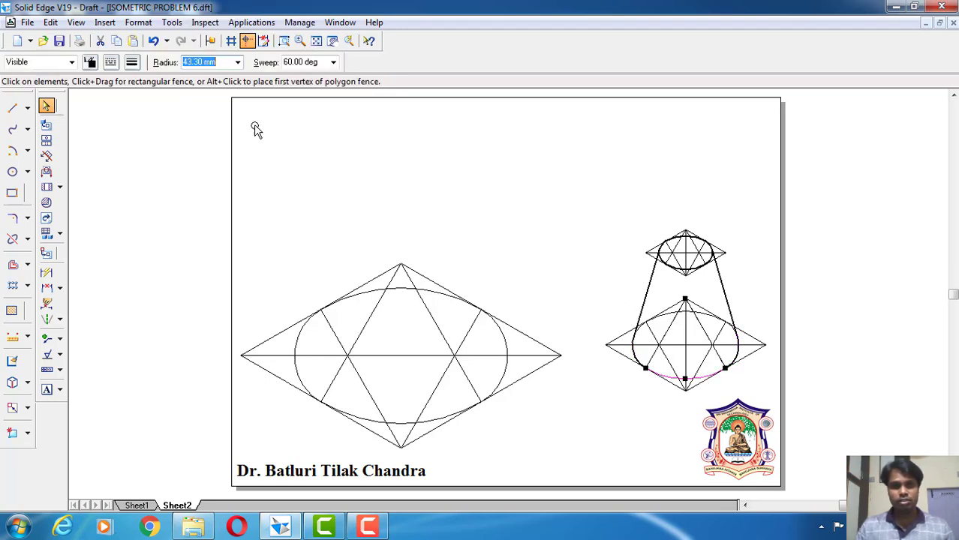
click(131, 62)
click(154, 120)
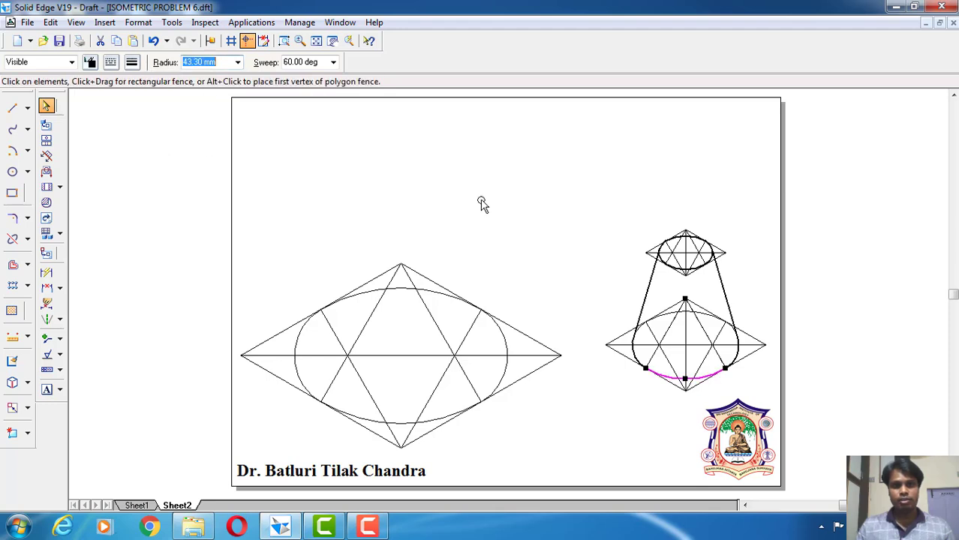
key(Escape)
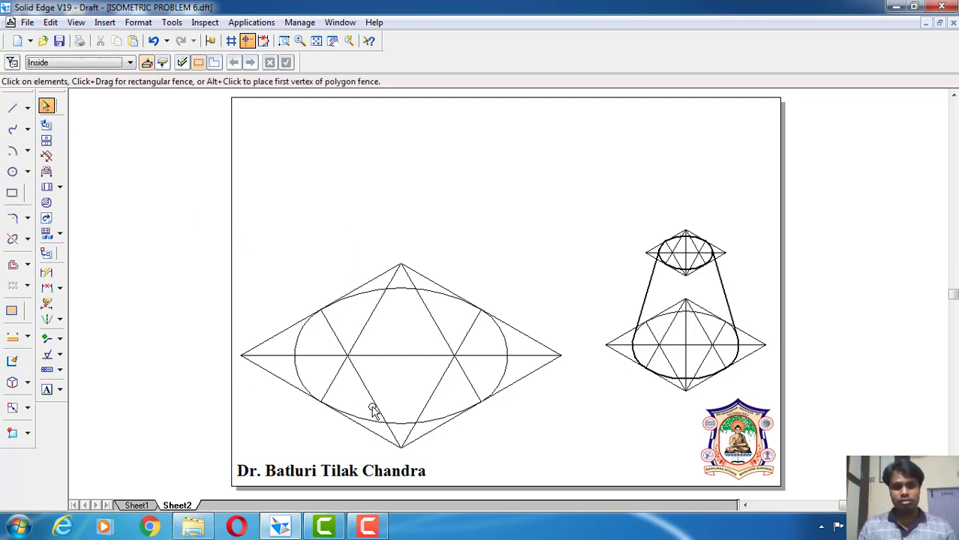
Copy the large rhombus with its ellipse and construction lines 30 mm vertically upward from the rhombus's top corner
drag(580, 455, 581, 455)
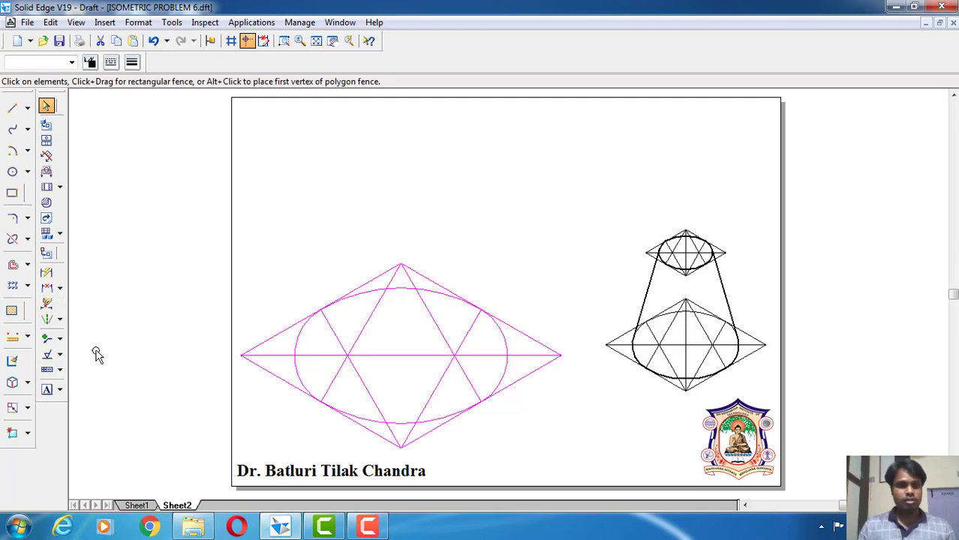
click(27, 407)
click(49, 412)
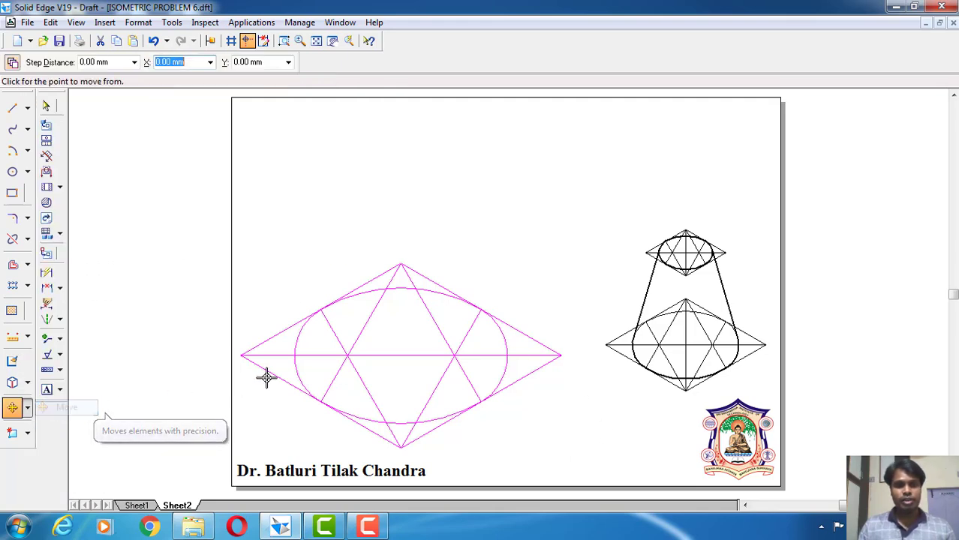
click(400, 266)
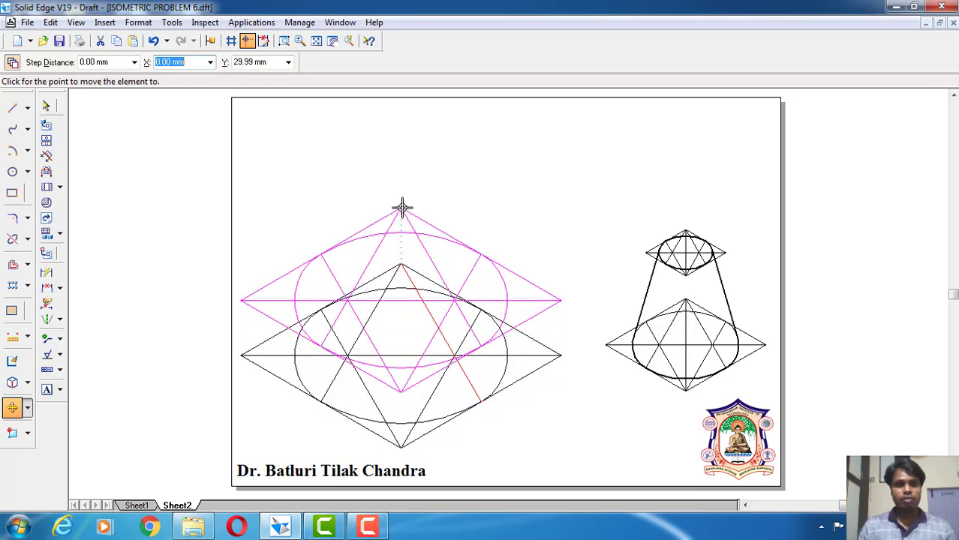
key(Tab)
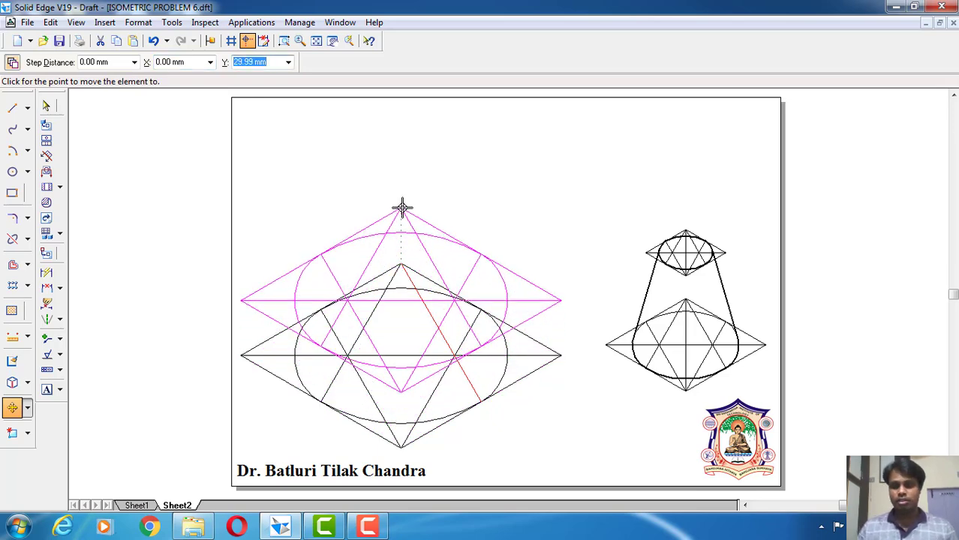
text(30)
key(Tab)
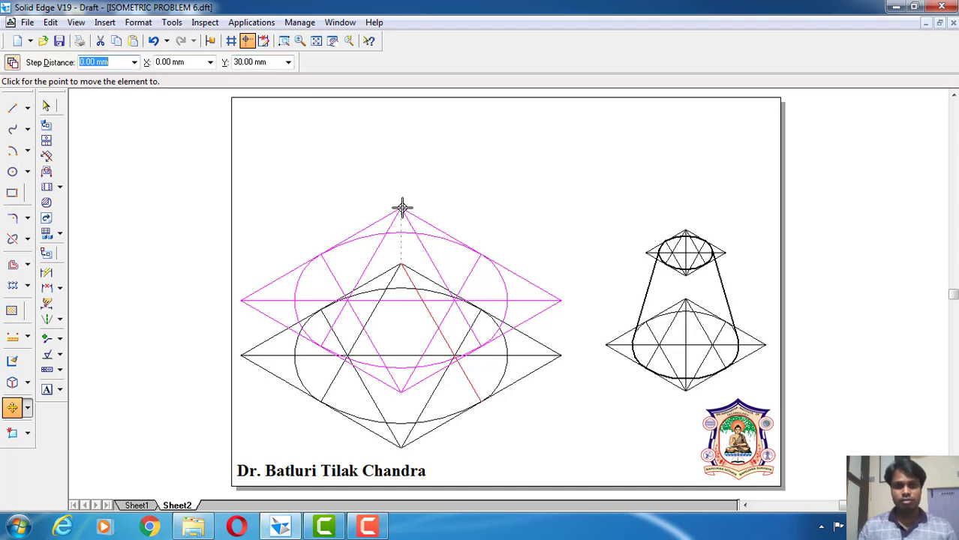
key(Escape)
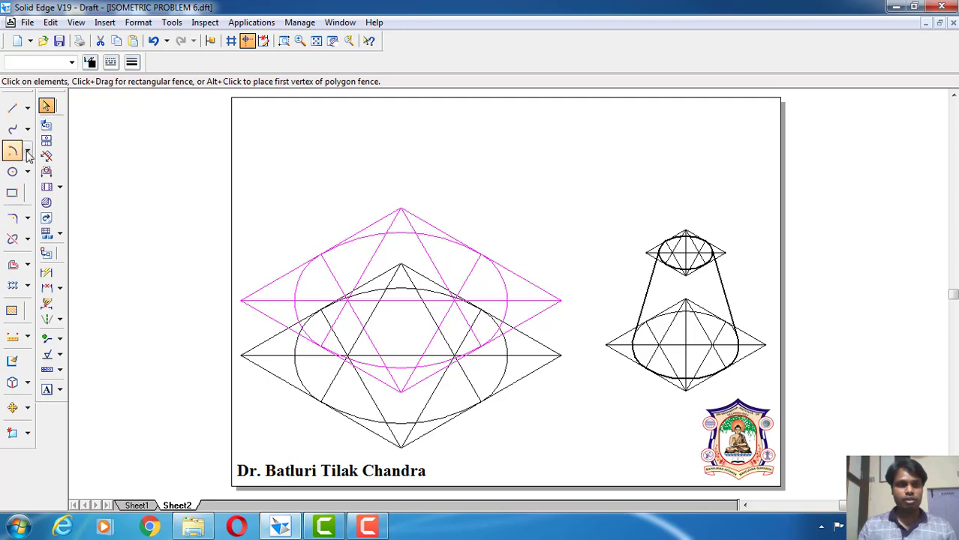
Try to draw a vertical line from the left end of the upper large ellipse down to the lower one
click(12, 107)
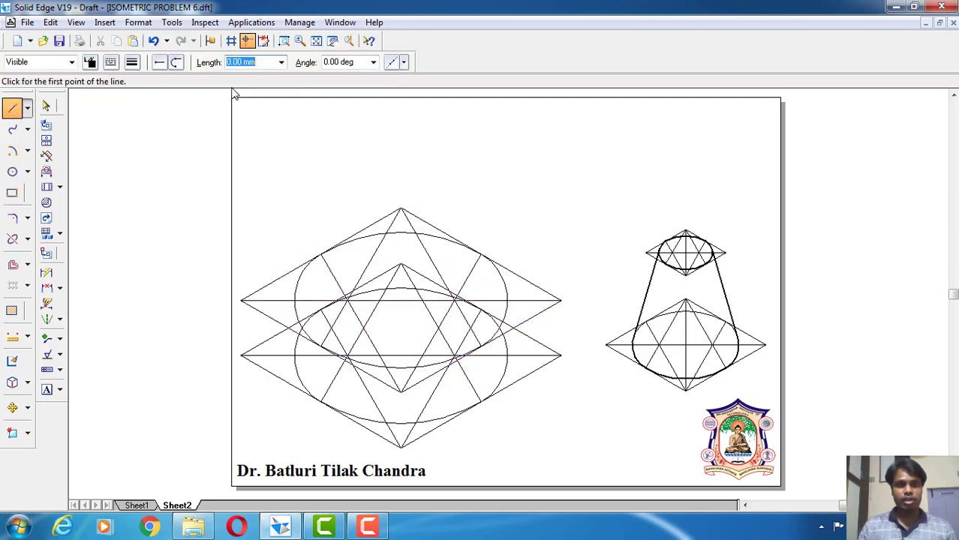
click(284, 40)
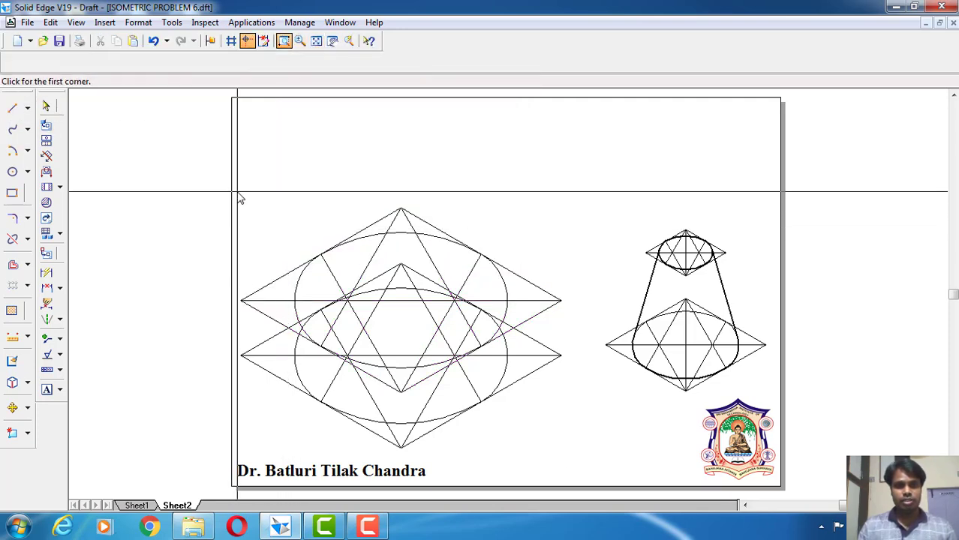
click(238, 194)
click(587, 454)
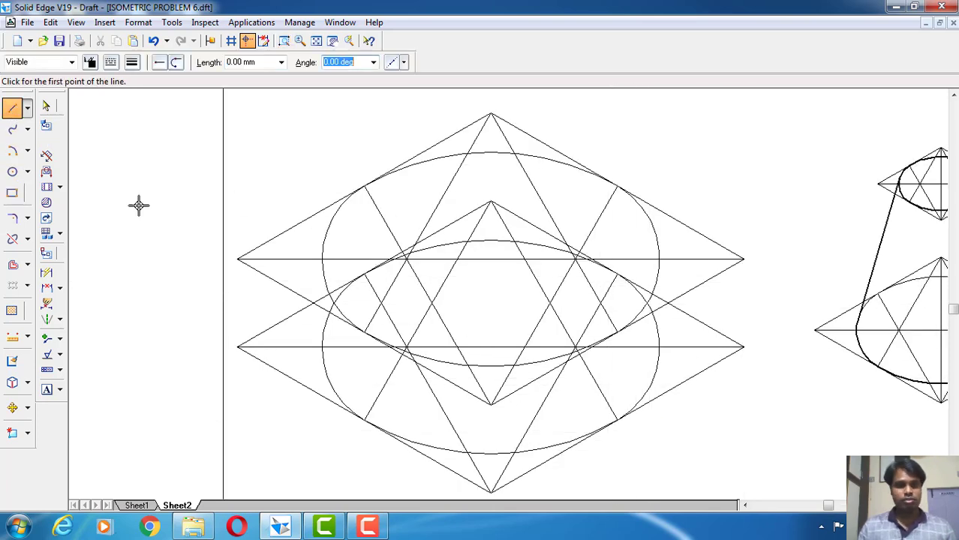
click(322, 258)
key(Escape)
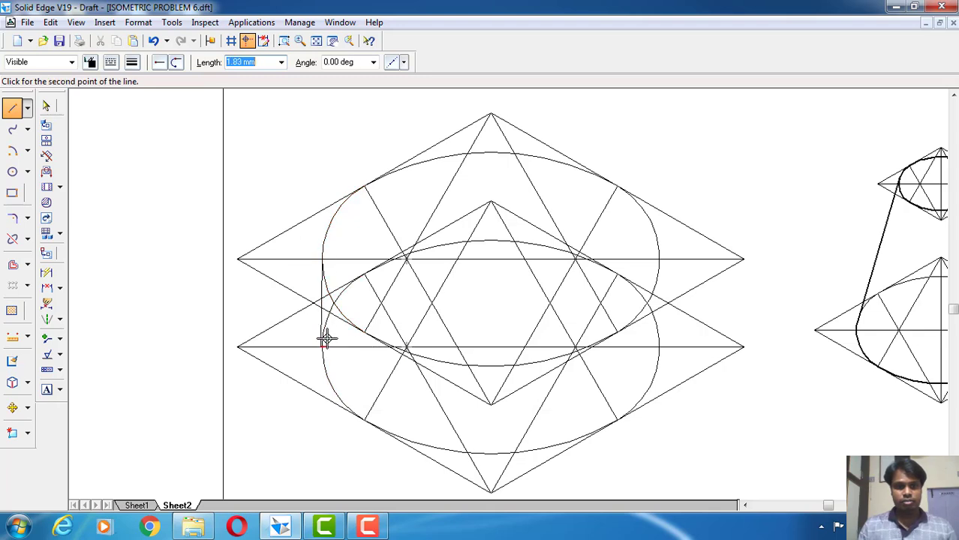
key(Escape)
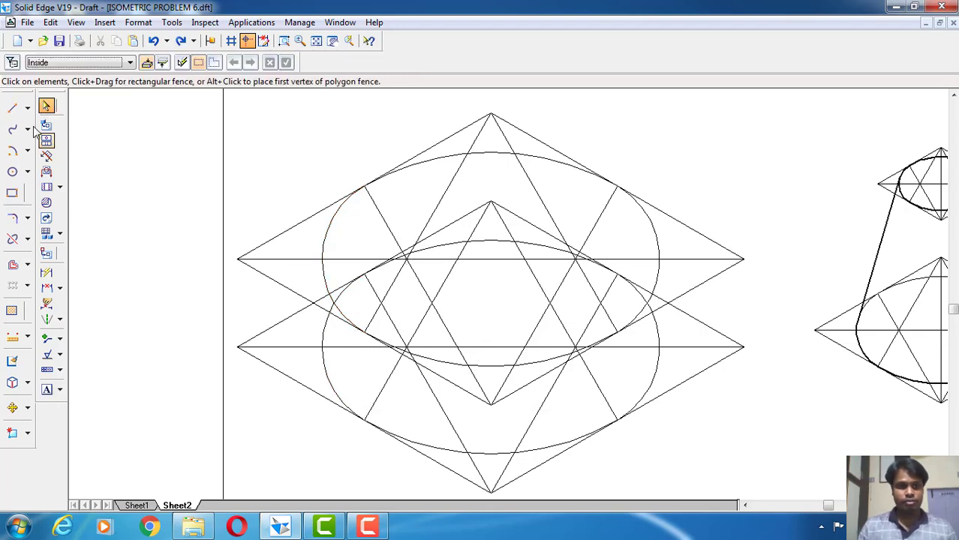
Draw vertical side lines about 30 mm long joining the left ends and the right ends of the two large ellipses
click(12, 107)
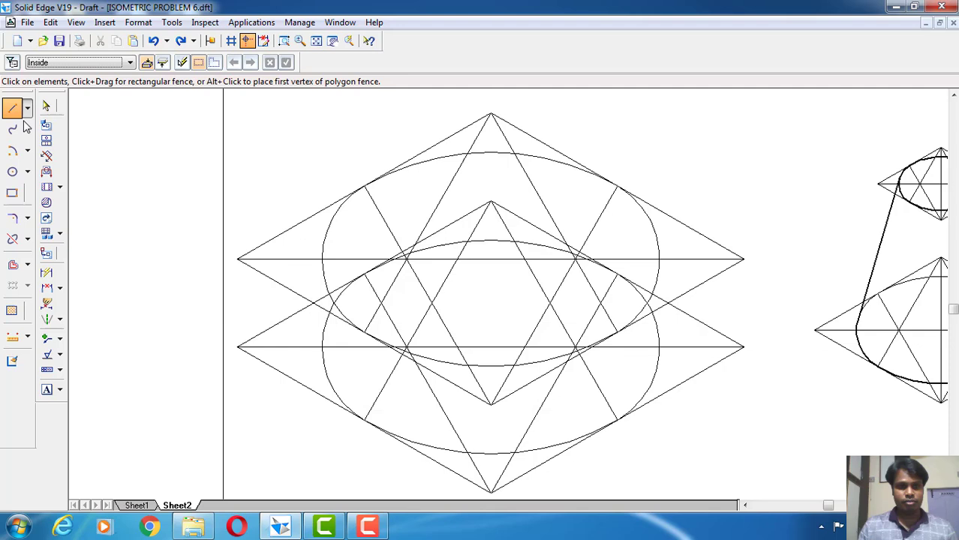
click(321, 347)
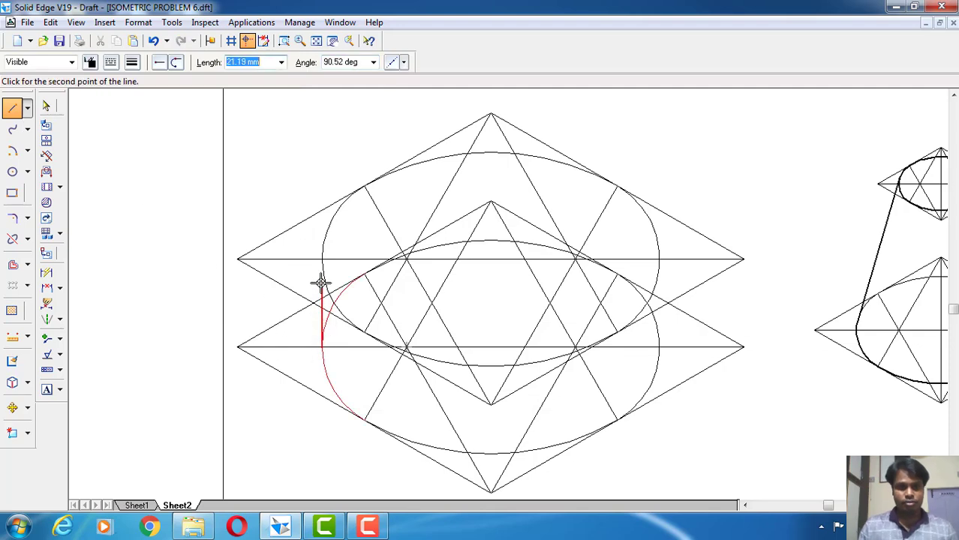
click(323, 241)
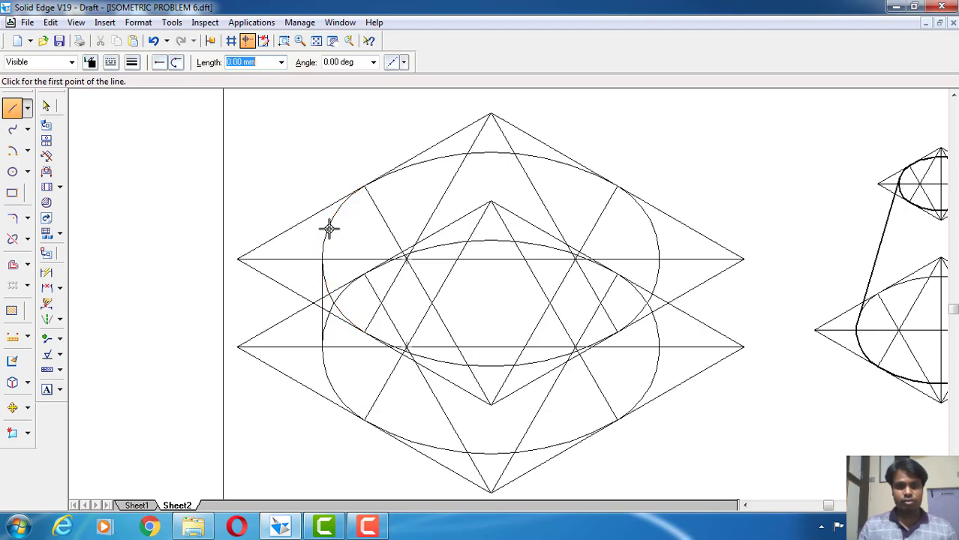
click(659, 259)
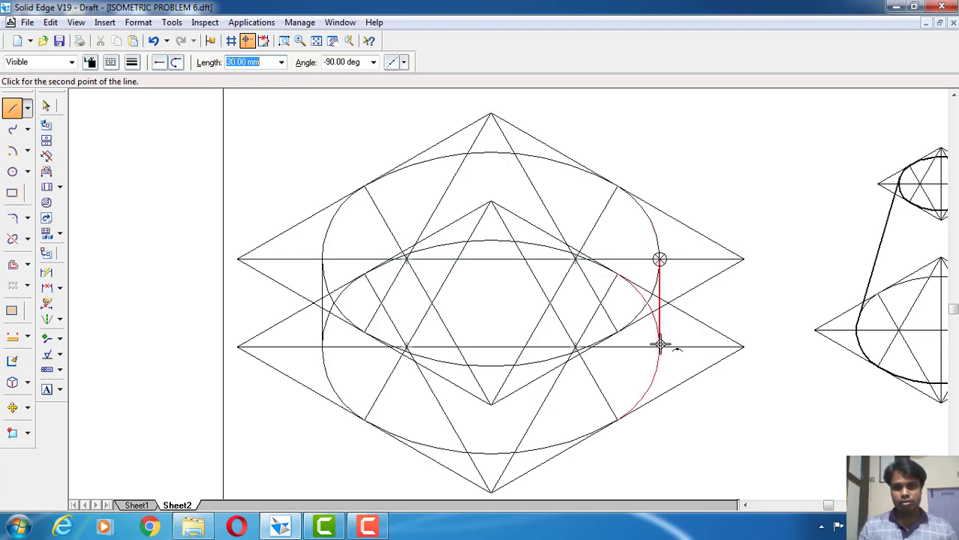
click(660, 345)
right_click(749, 299)
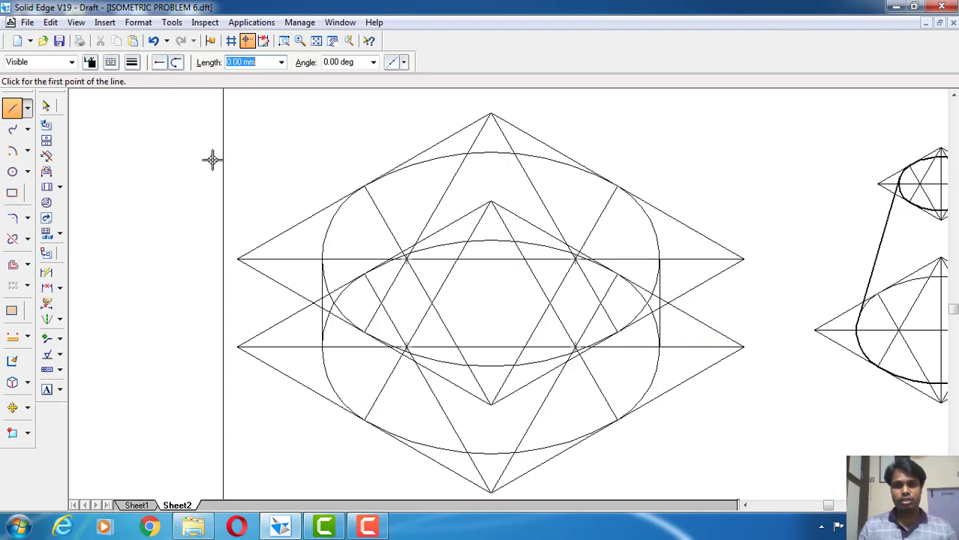
click(316, 41)
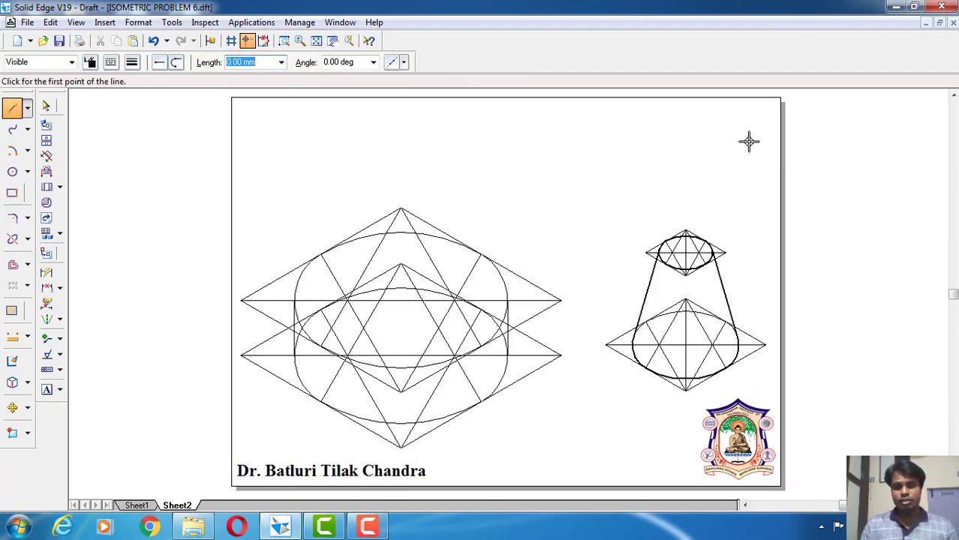